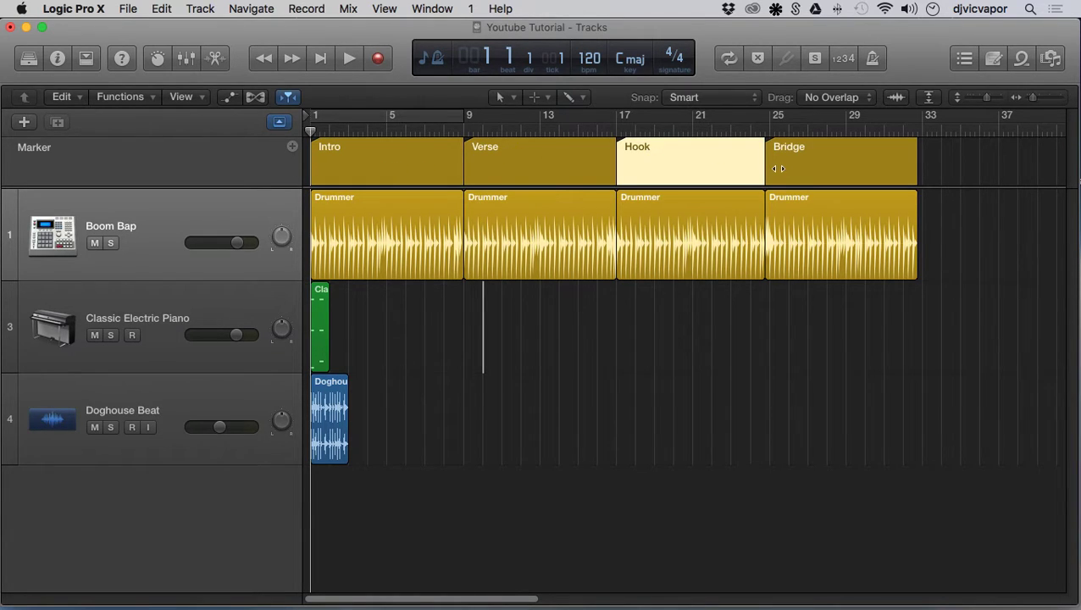
Select the Intro marker, then play the song briefly within the Verse section and stop it
left_click(424, 171)
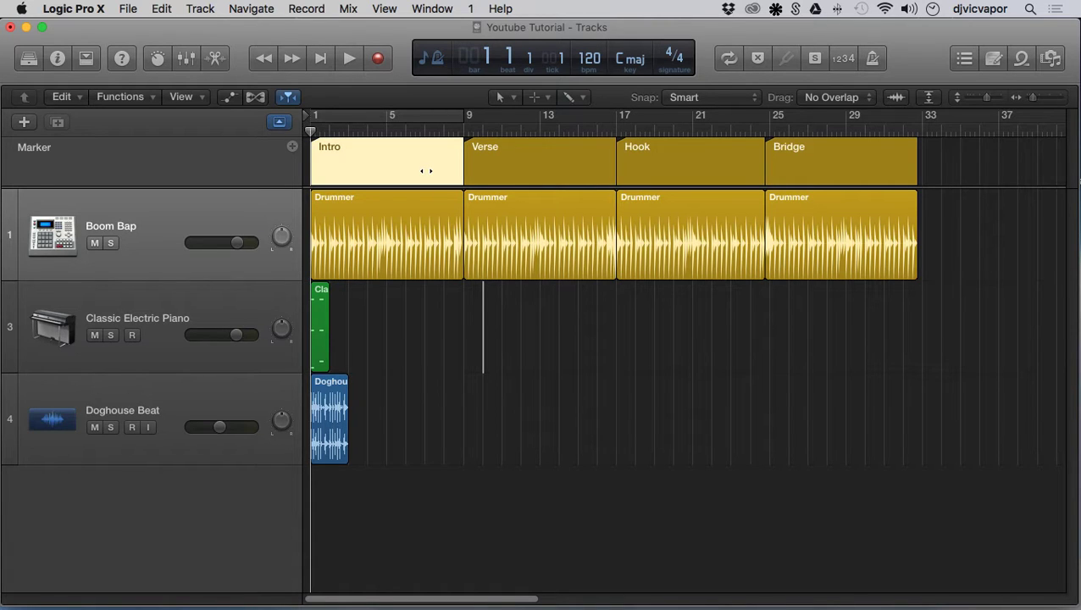
key("space")
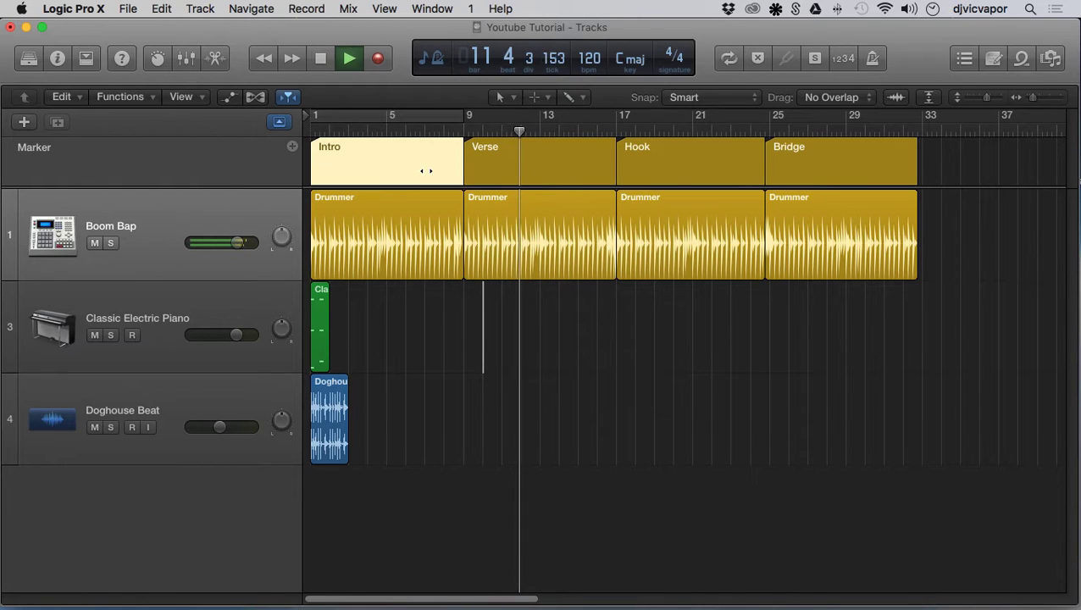
key("space")
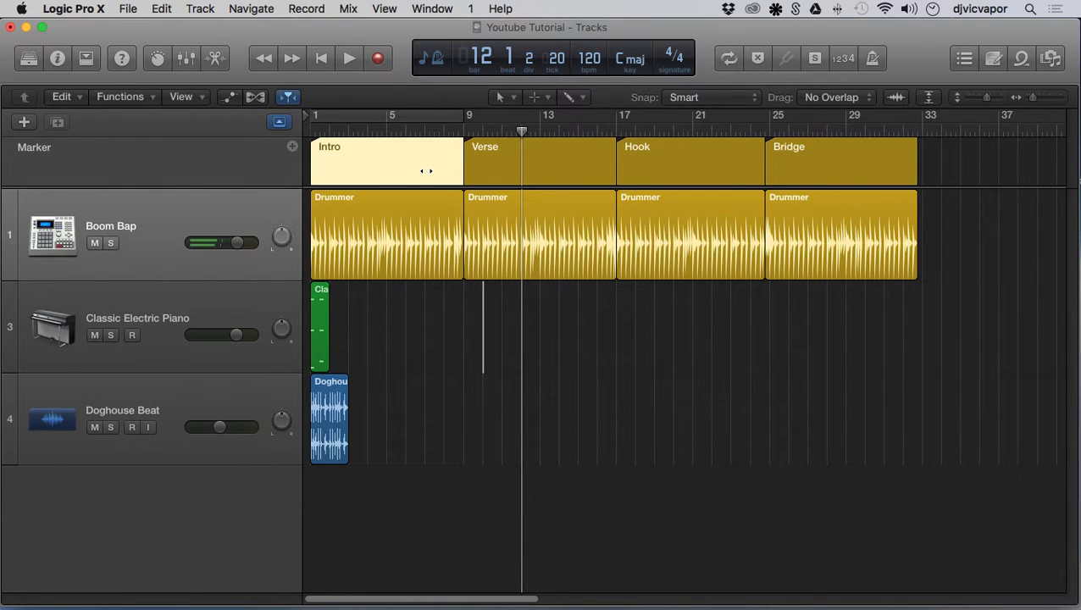
Jump the playhead to the Hook marker, on to the Bridge, and back and forth between Verse and Hook, finishing at the Verse marker
left_click(636, 170)
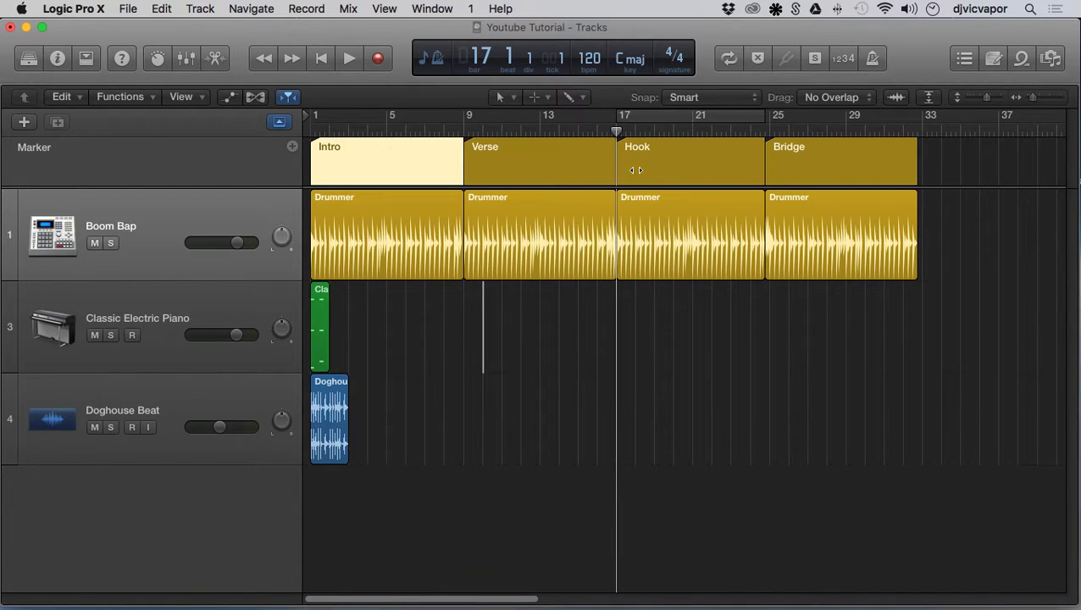
key("alt+period")
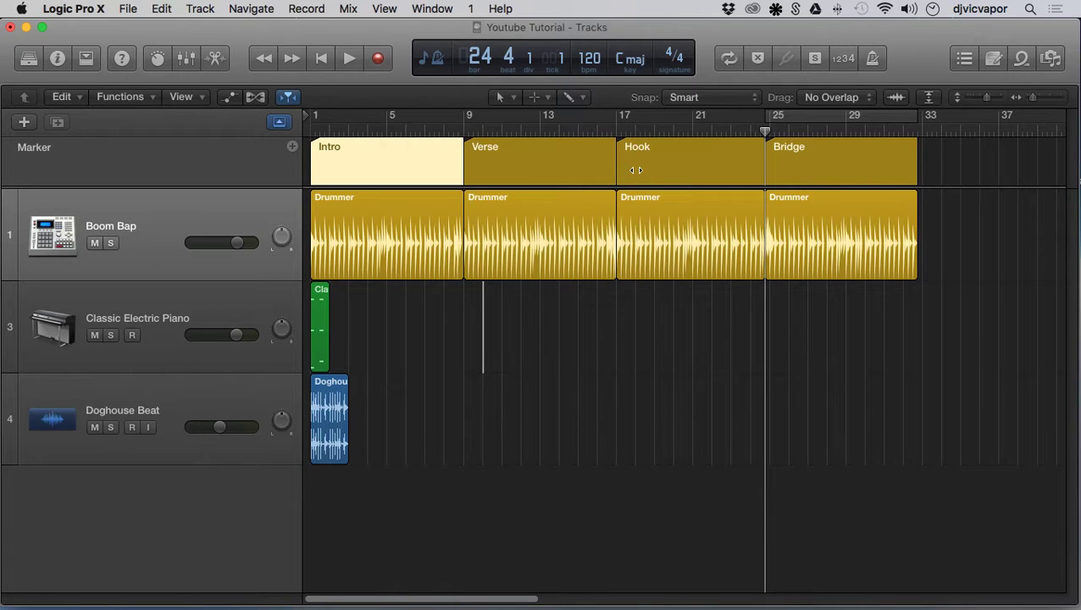
key("alt+comma")
key("alt+comma")
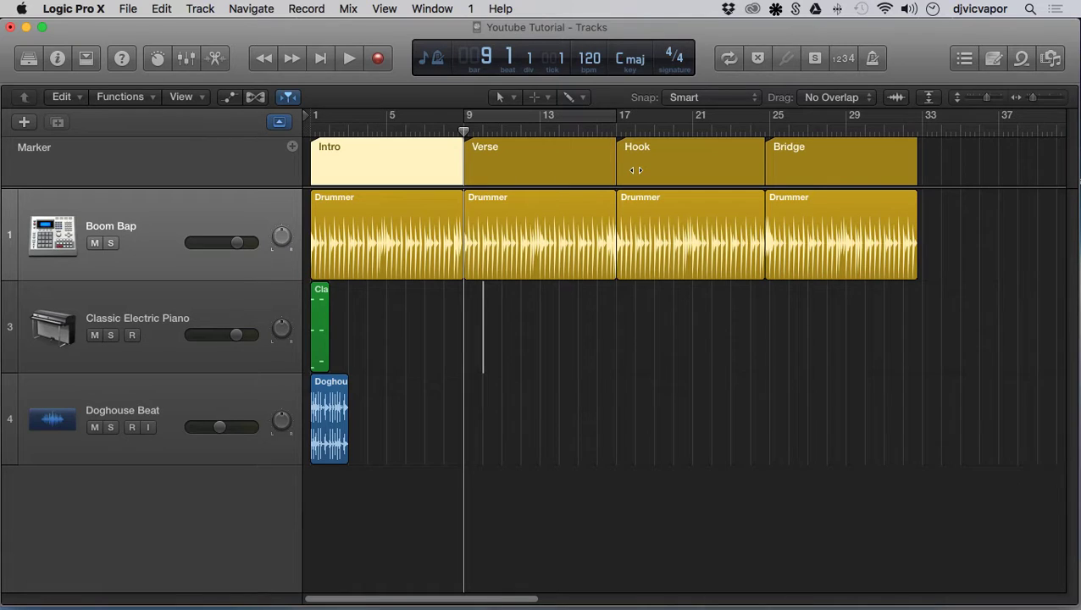
key("alt+period")
key("alt+comma")
key("alt+period")
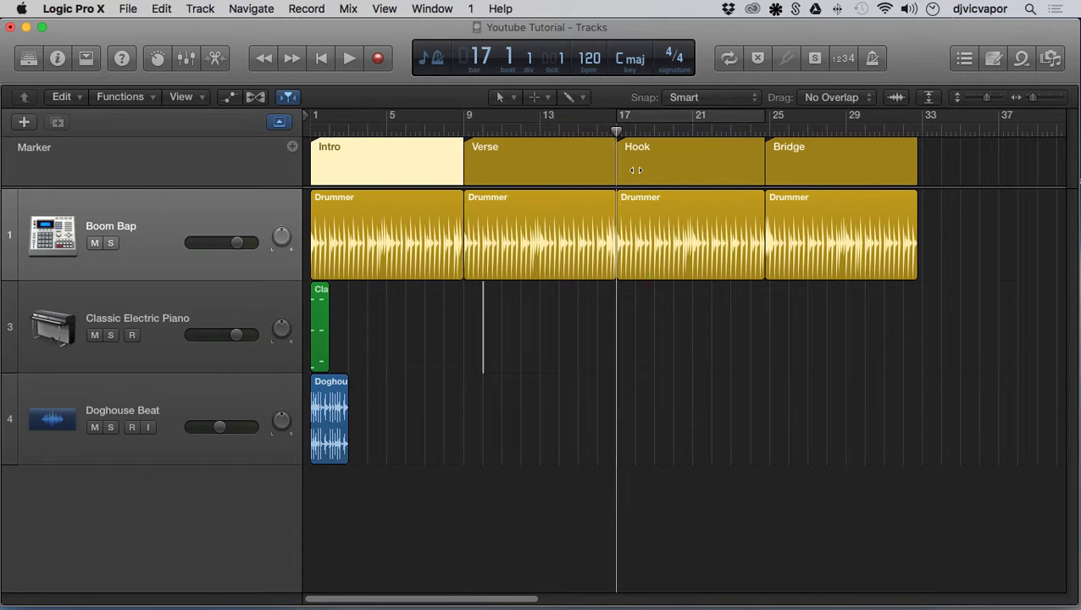
key("alt+comma")
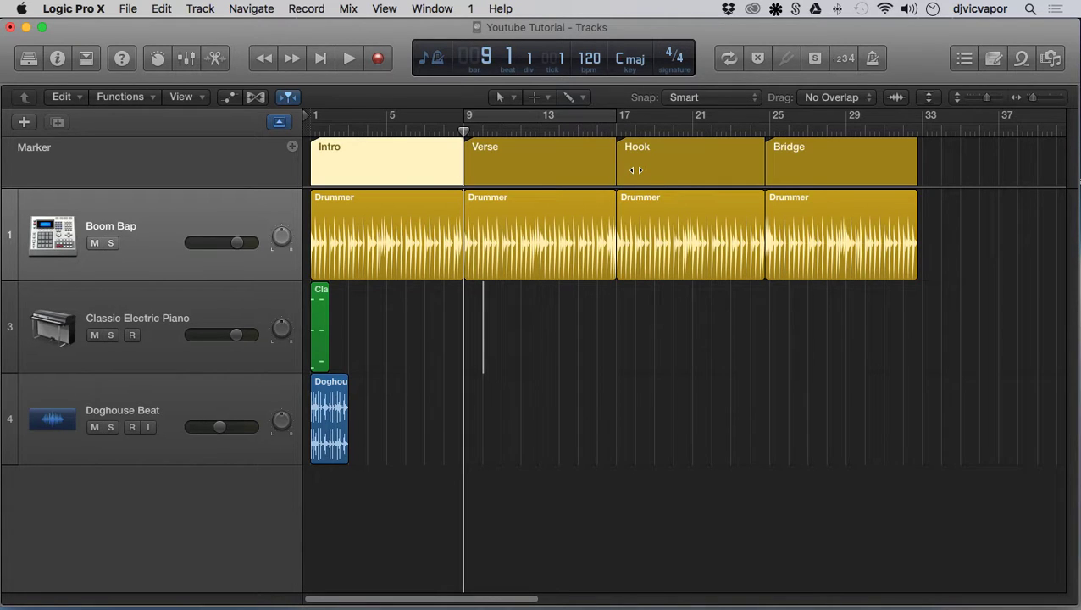
Advance the playhead one bar at a time from the Verse marker to bar 15
key("period")
key("period")
key("period")
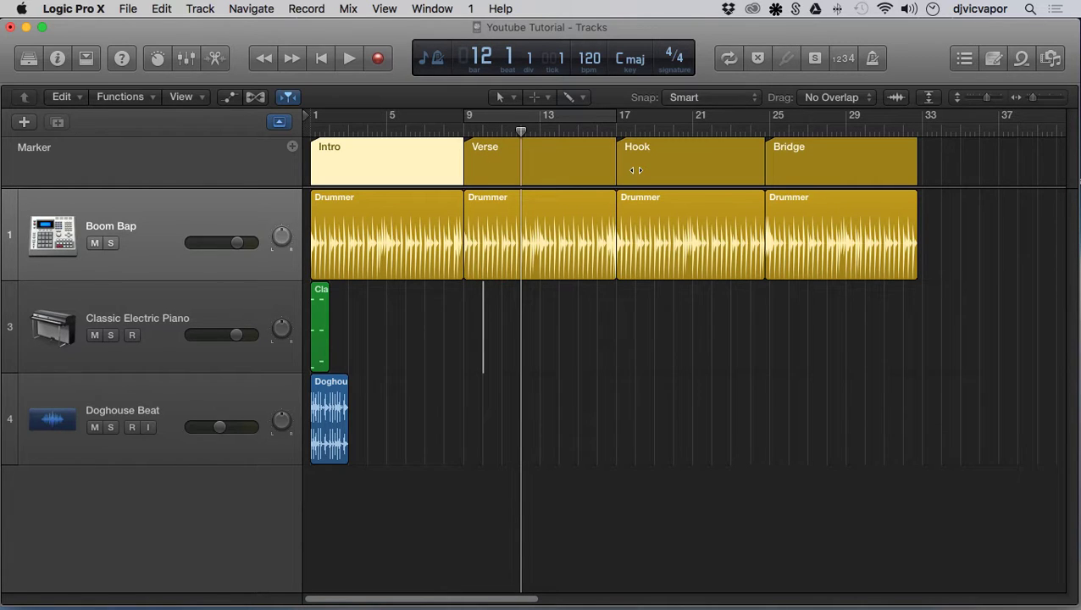
key("period")
key("period")
key("period")
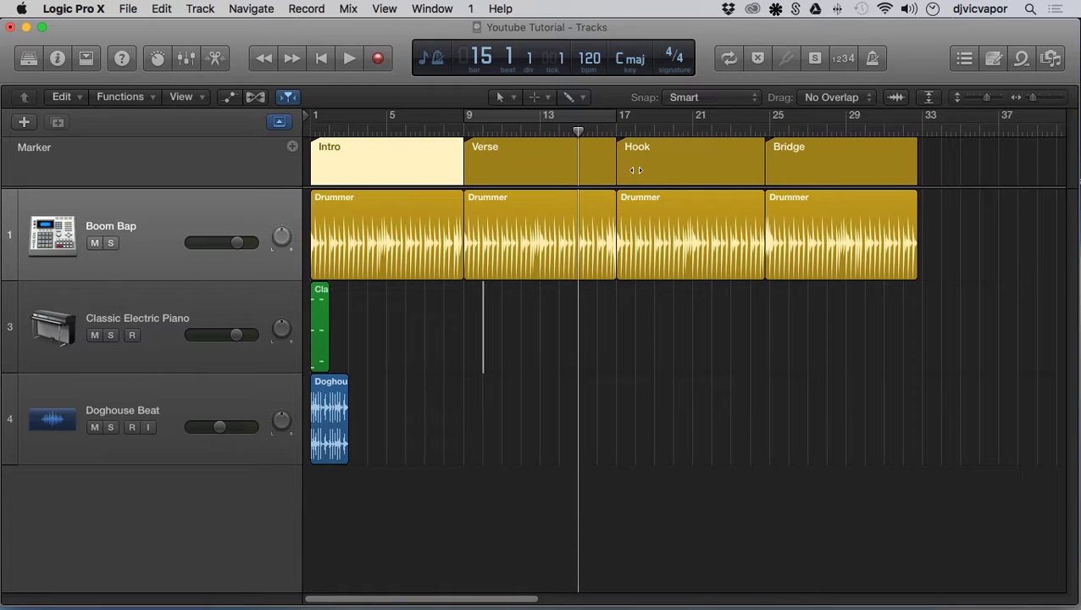
Step the playhead back bar by bar to bar 6, then nudge it back and forth to finish at bar 7
key("comma")
key("comma")
key("comma")
key("comma")
key("comma")
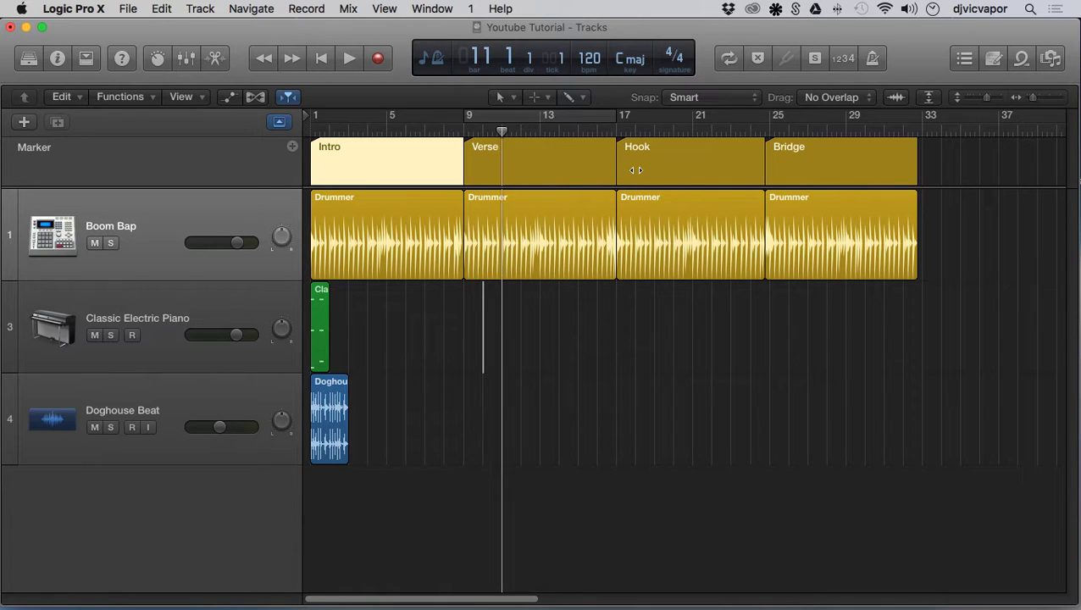
key("comma")
key("comma")
key("comma")
key("comma")
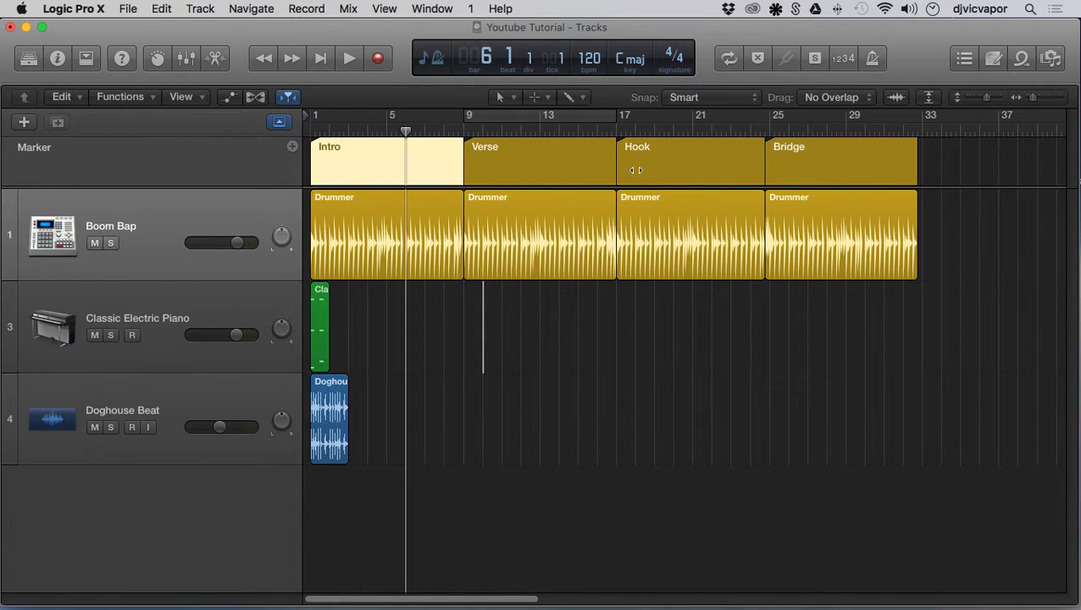
key("period")
key("comma")
key("period")
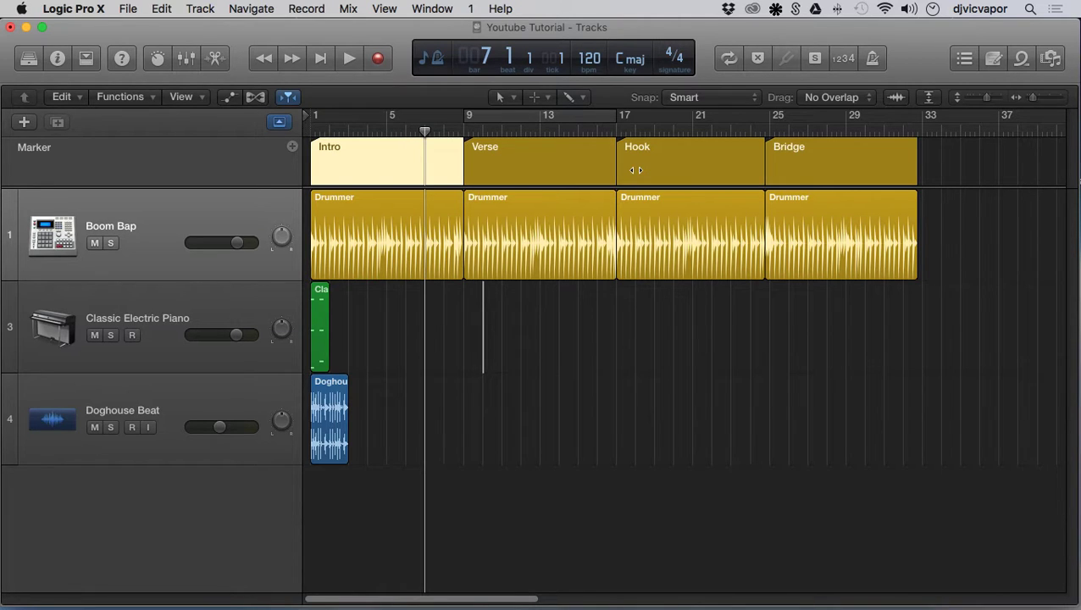
Jump the playhead marker by marker forward to the Bridge, then back to the Intro marker at bar 1
key("alt+period")
key("alt+period")
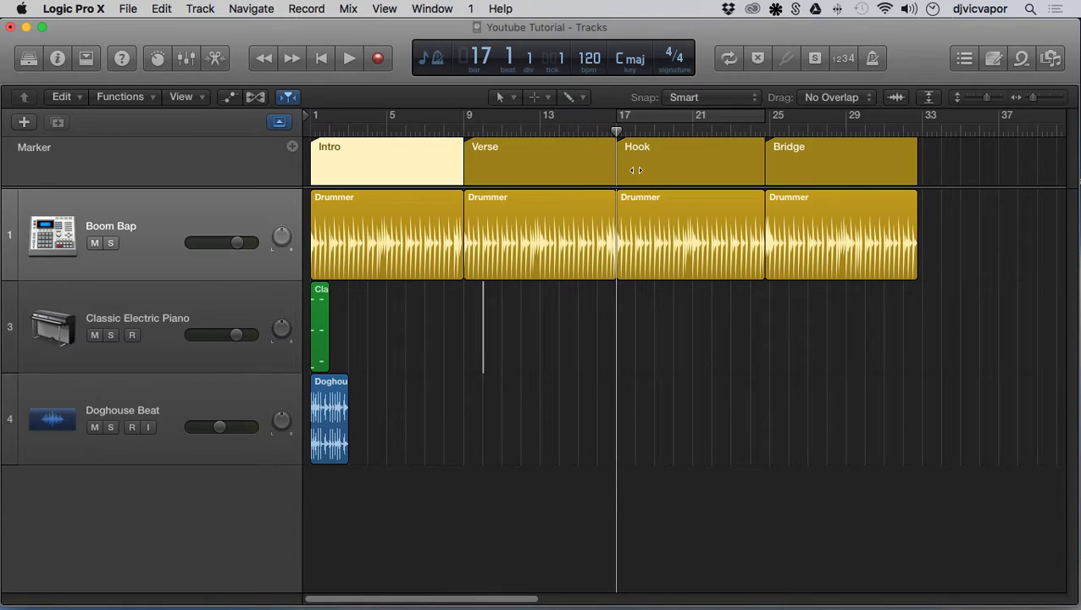
key("alt+period")
key("alt+comma")
key("alt+comma")
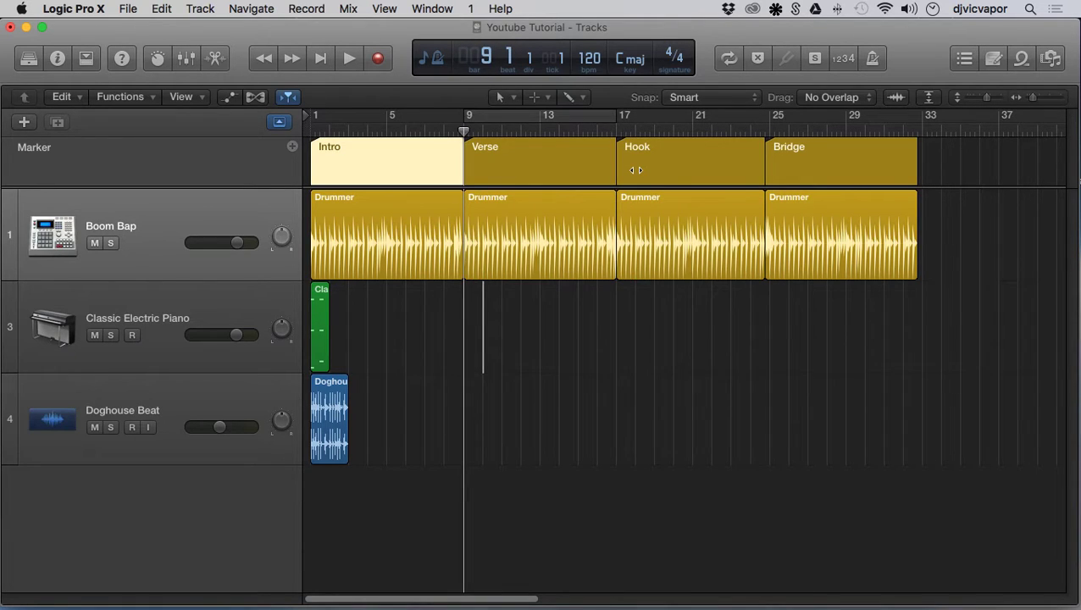
key("alt+comma")
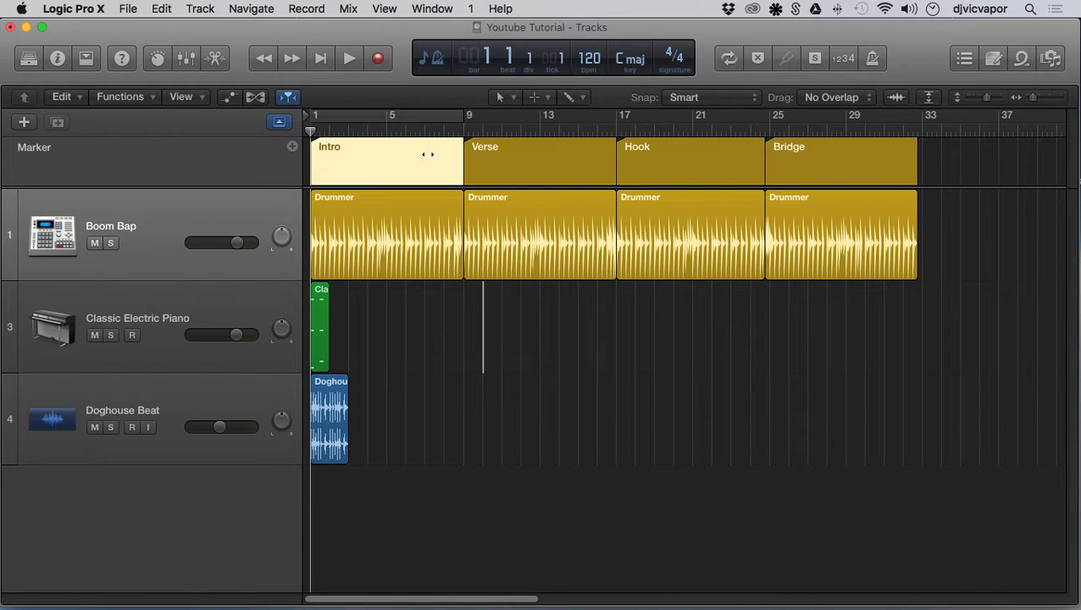
Create a cycle range from the Hook marker, play the song briefly, and send the playhead to the cycle start at bar 17
left_click(651, 154)
left_click_drag(651, 154, 649, 115)
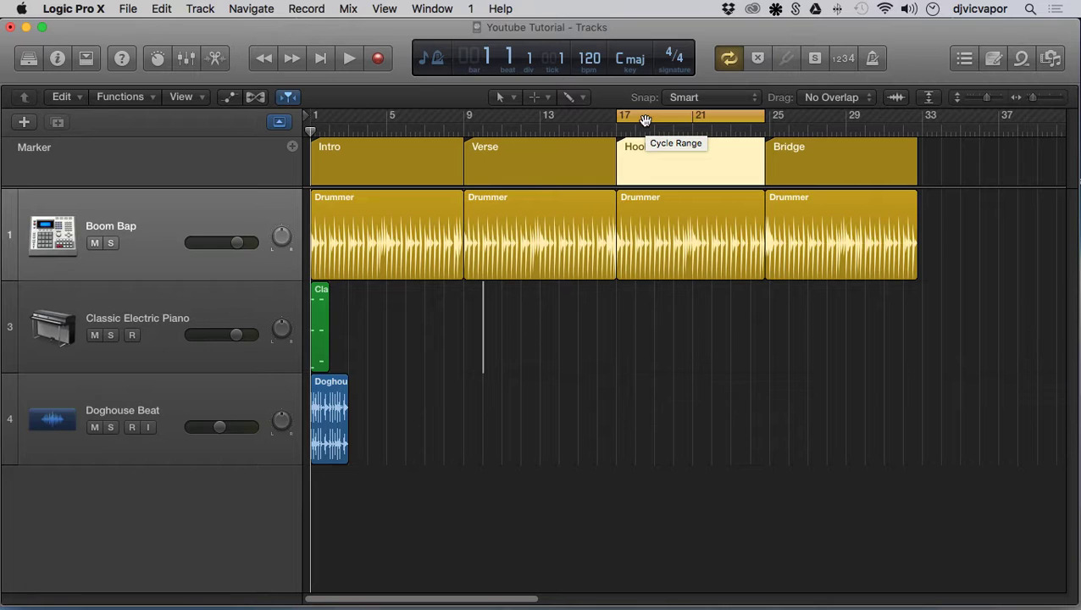
key("space")
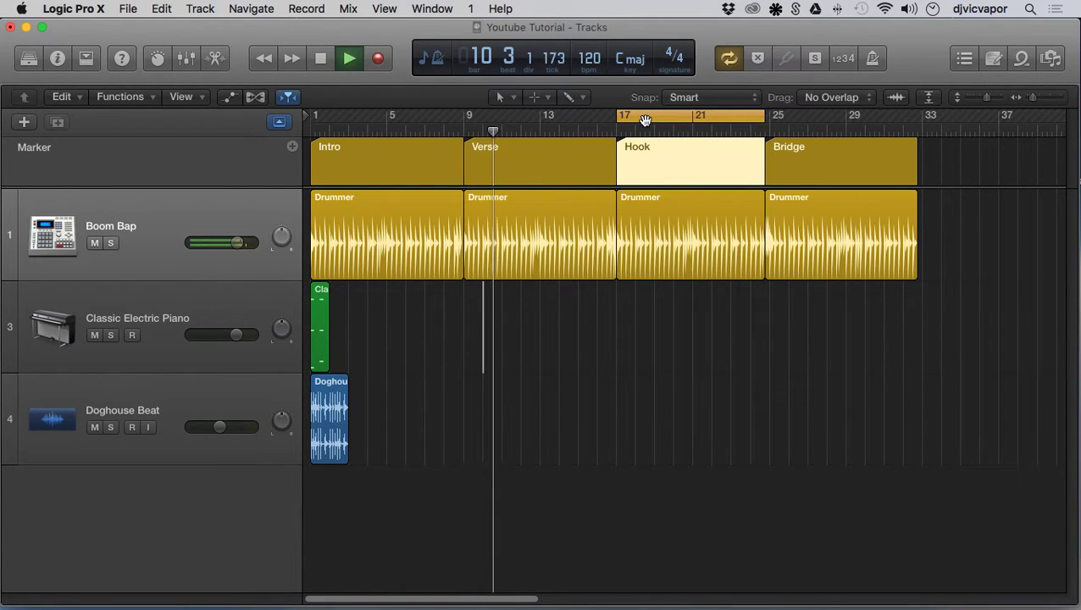
key("space")
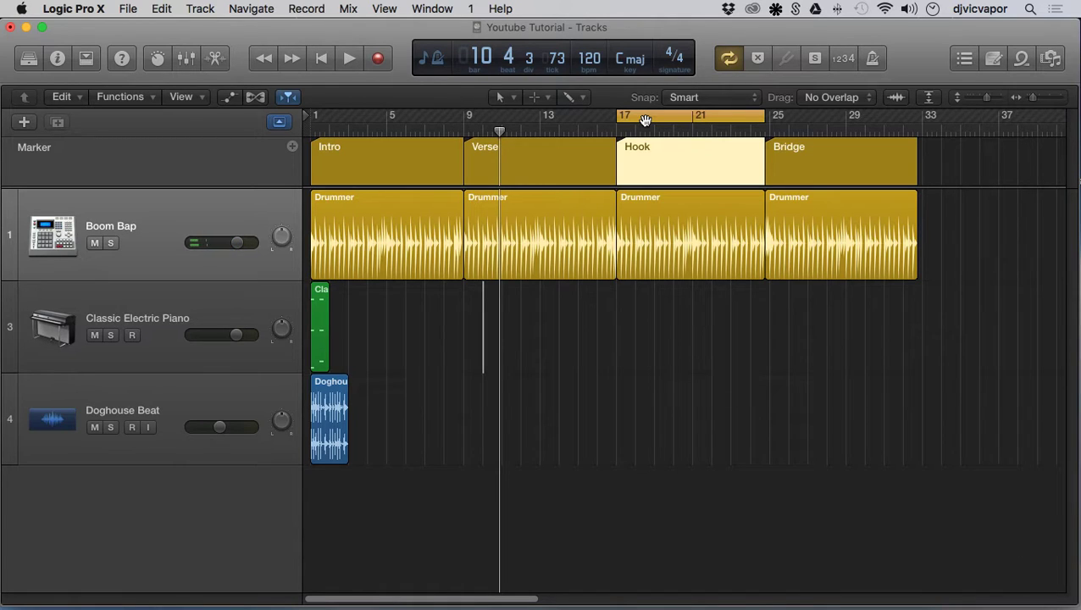
key("Return")
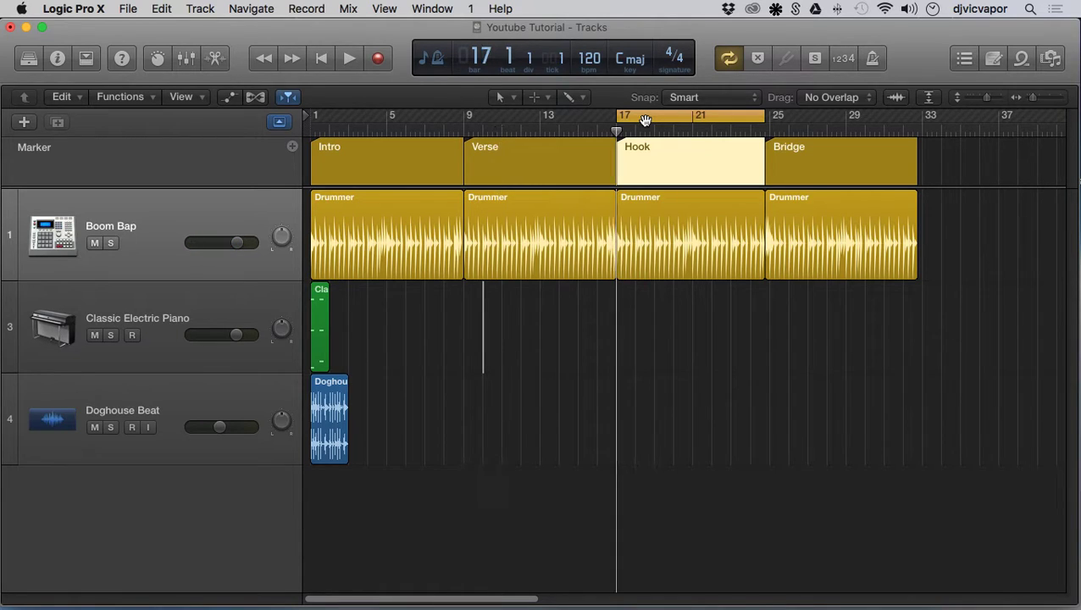
Shift the cycle range backward and forward by its own length between neighbouring sections, finishing on the Hook section
key("shift+super+comma")
key("shift+super+period")
key("shift+super+comma")
key("shift+super+period")
key("shift+super+comma")
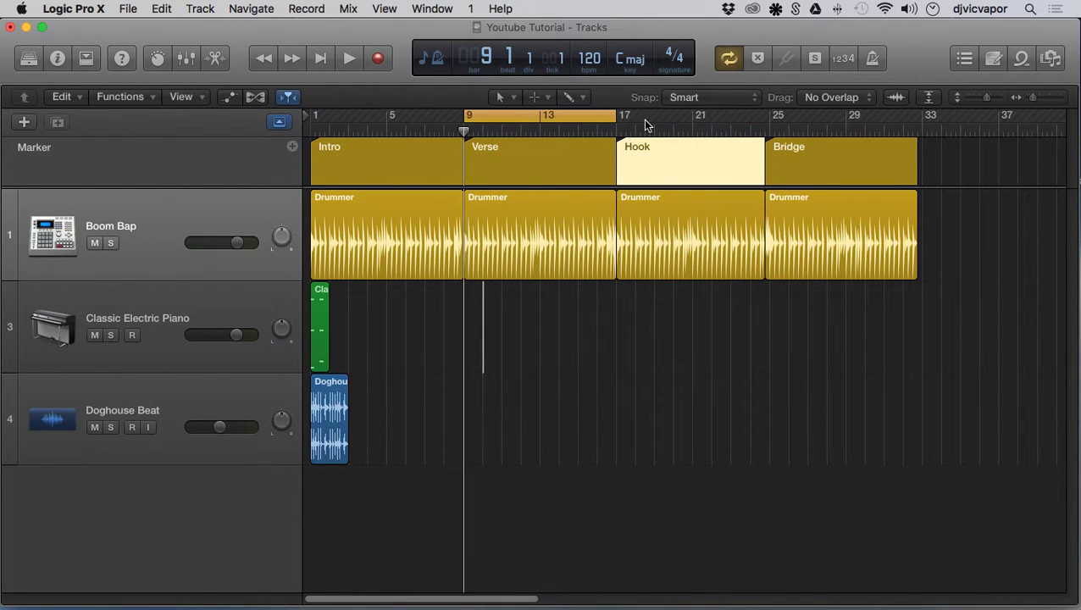
key("shift+super+comma")
key("shift+super+period")
key("shift+super+period")
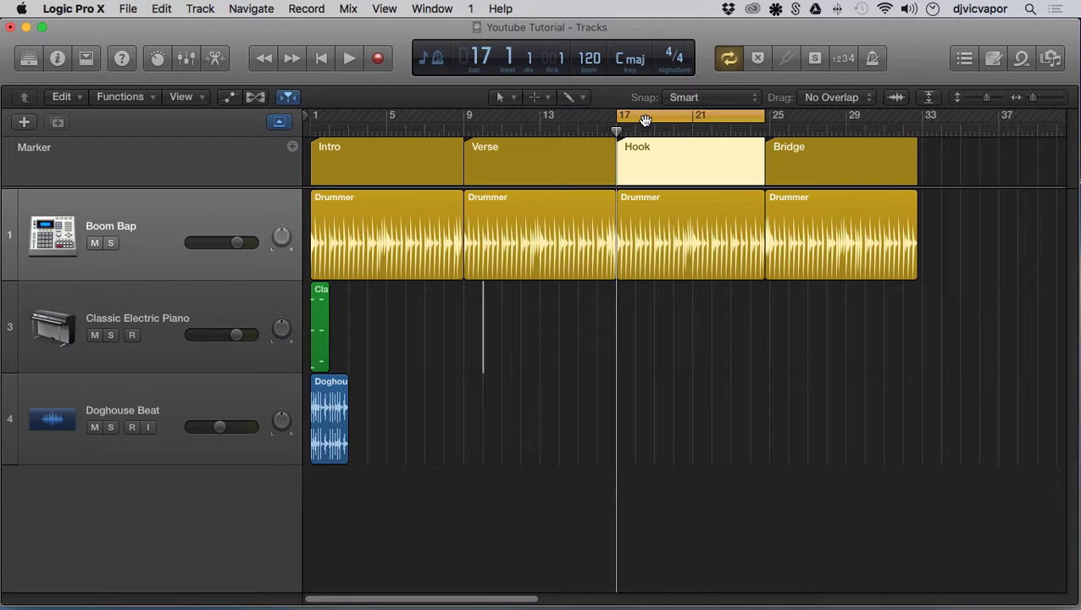
Start and stop playback a few times around bar 10 in the Verse with the Hook cycle range active
key("space")
key("space")
key("space")
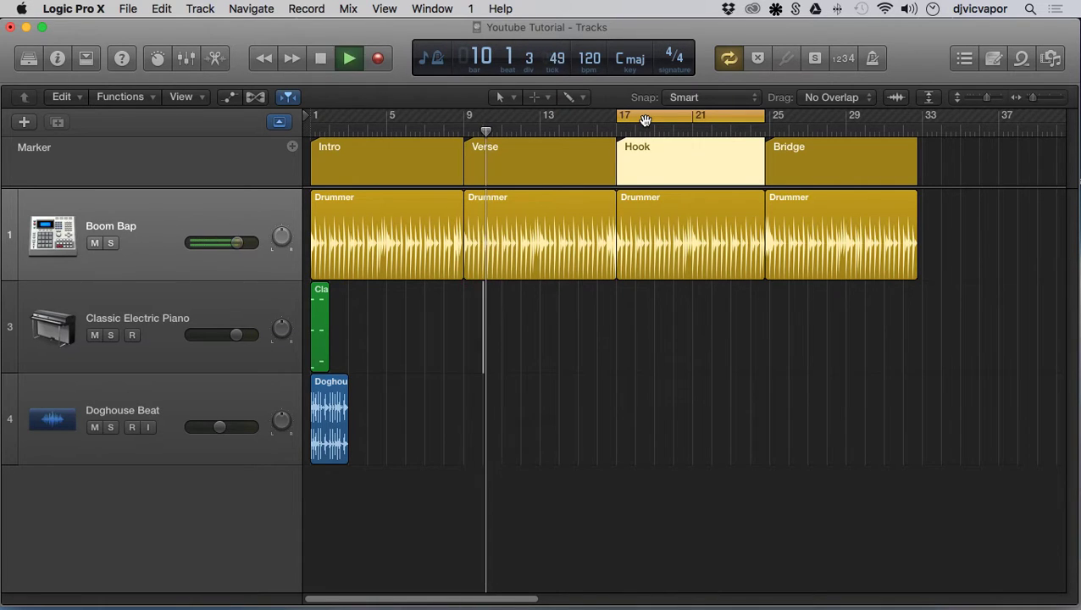
key("space")
key("space")
key("space")
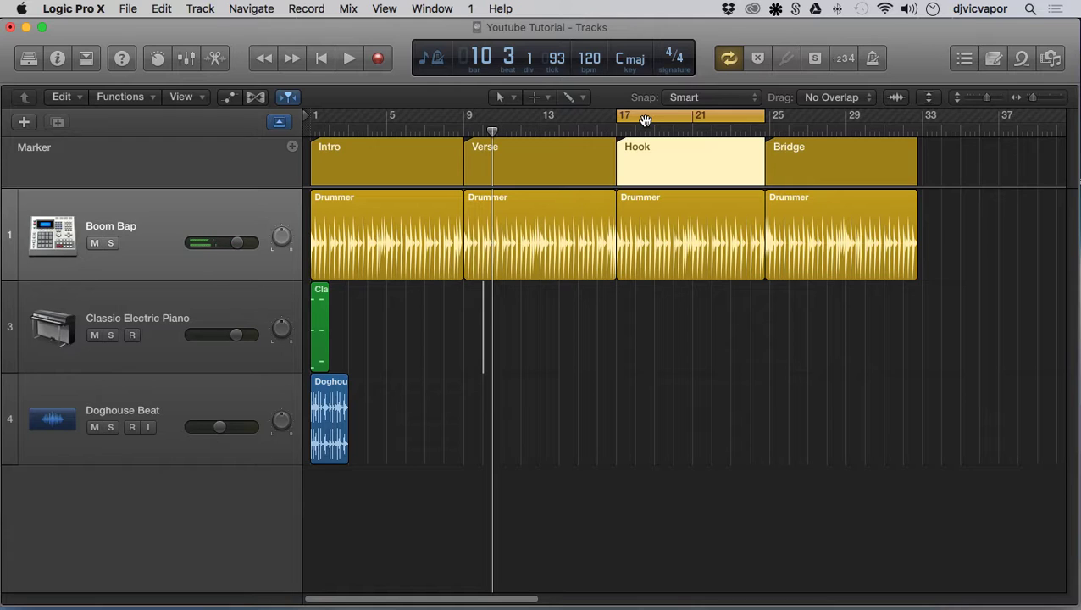
Move the cycle range to the Verse, start playback, shift the range to following sections and back to the Intro, and stop
key("alt+super+comma")
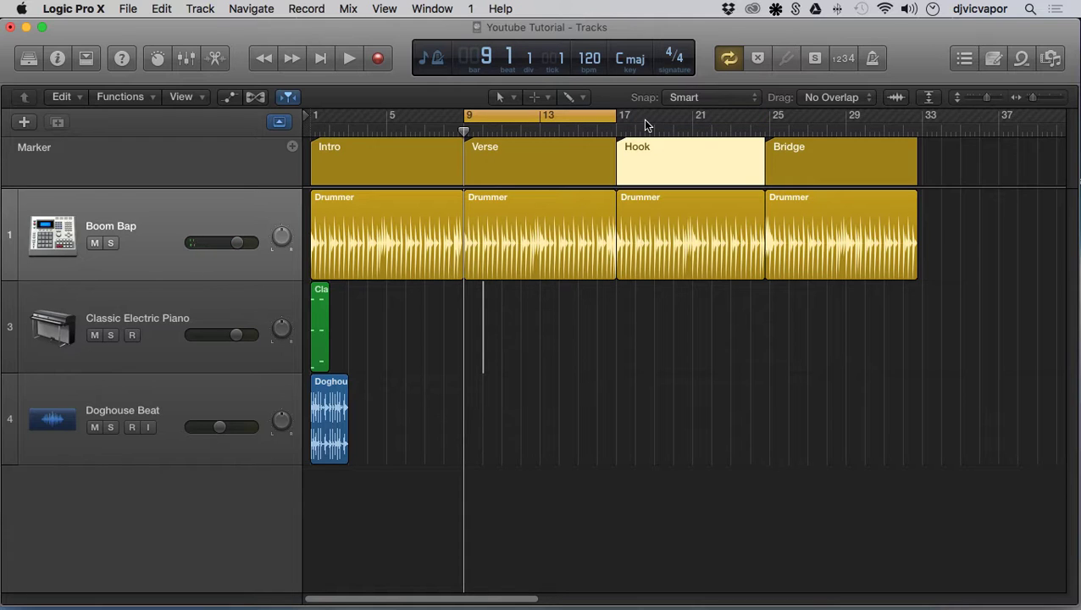
key("space")
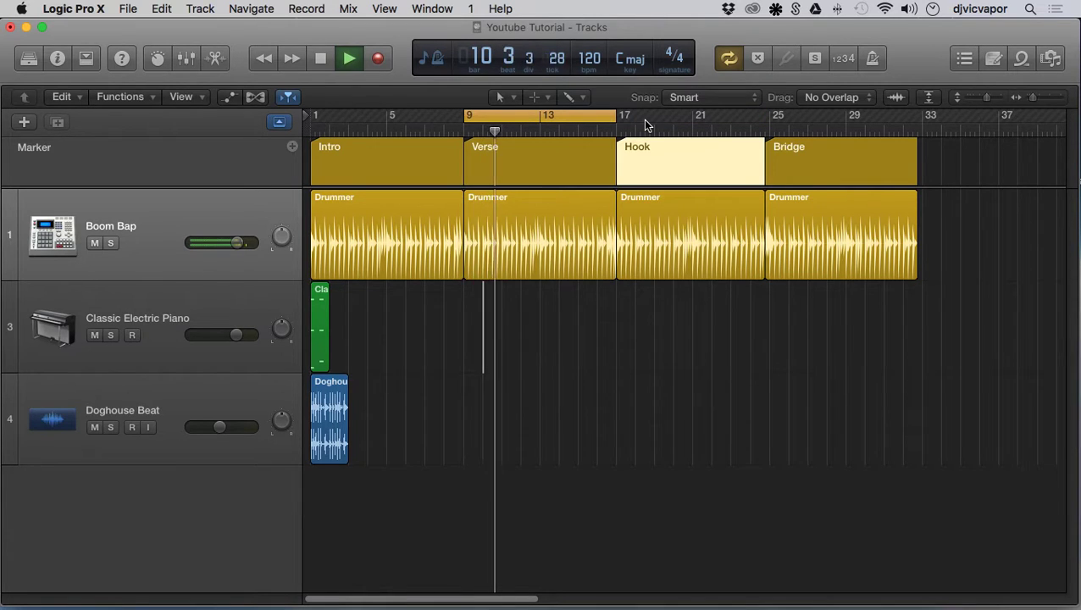
key("alt+super+period")
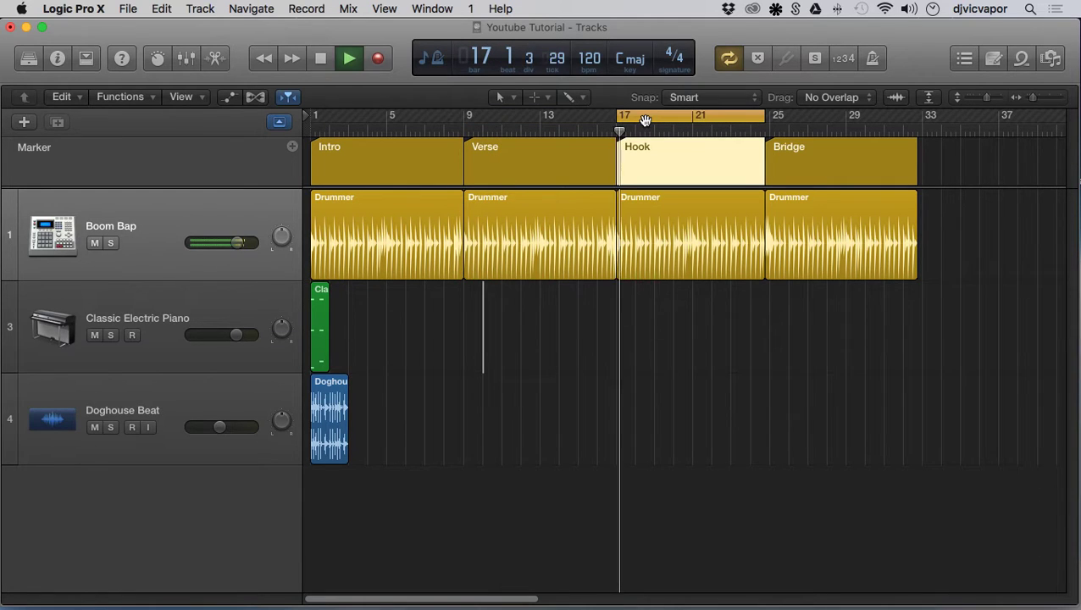
key("alt+super+period")
key("alt+super+comma")
key("alt+super+comma")
key("alt+super+comma")
key("space")
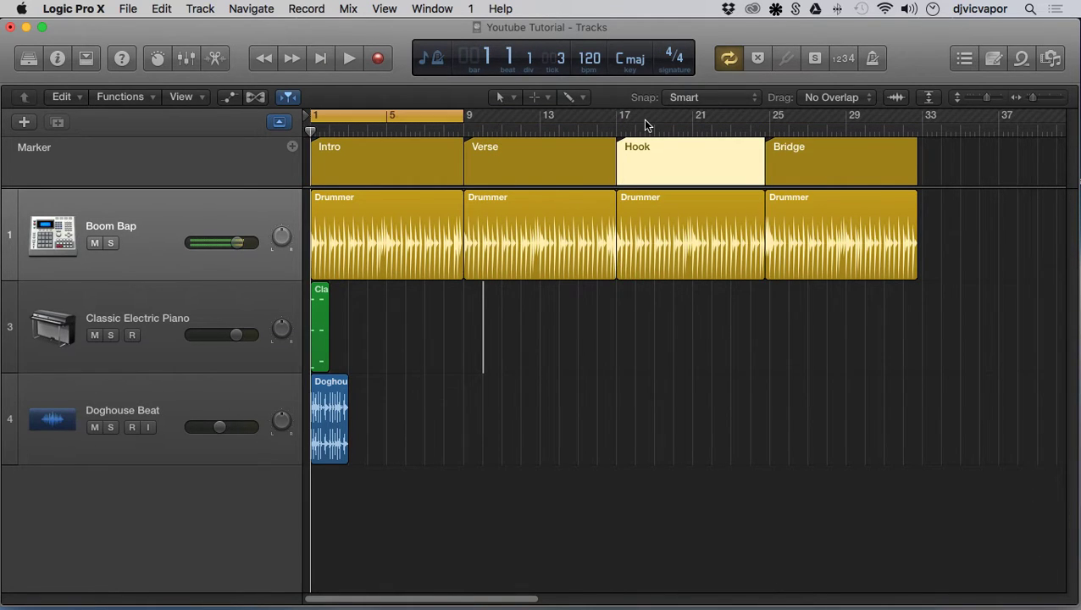
Restart playback, move the cycle range through the Verse to the Hook section, and stop
key("space")
key("alt+super+period")
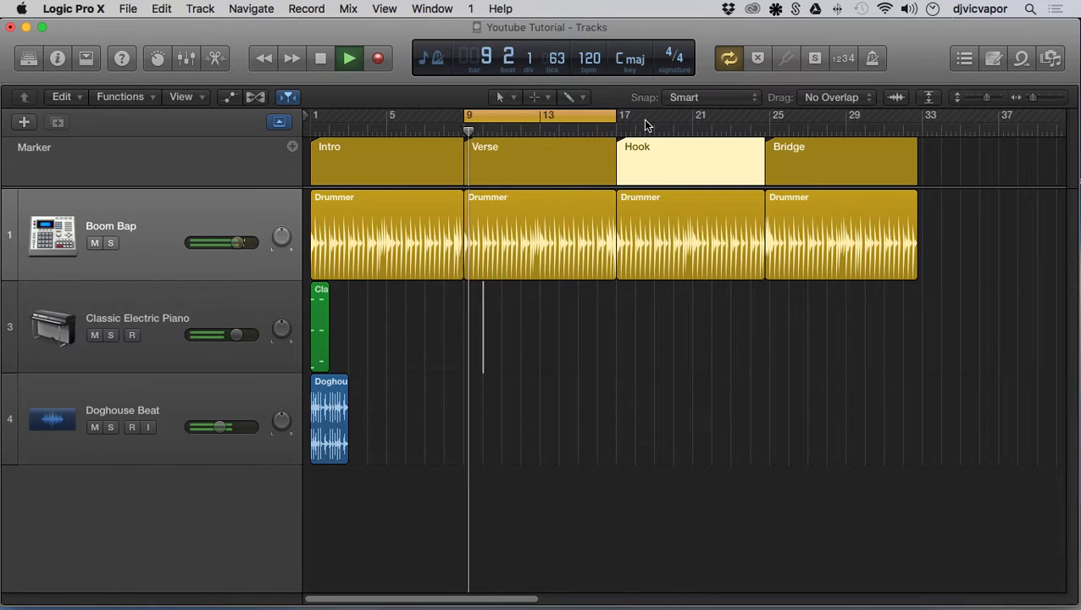
key("alt+super+period")
key("space")
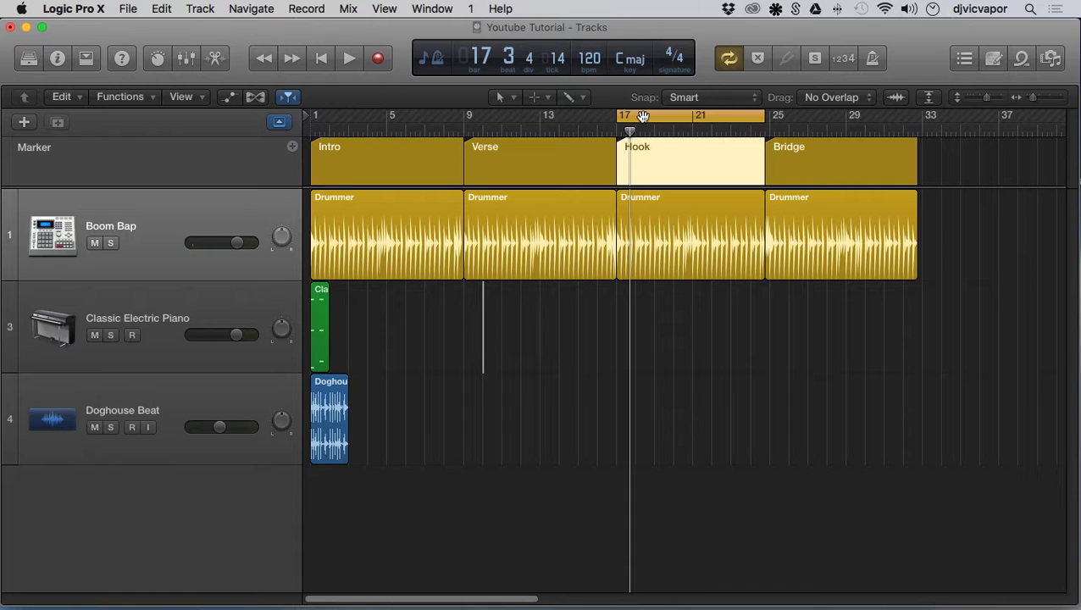
Turn off the cycle range and select the Intro marker followed by the Hook marker
left_click(643, 116)
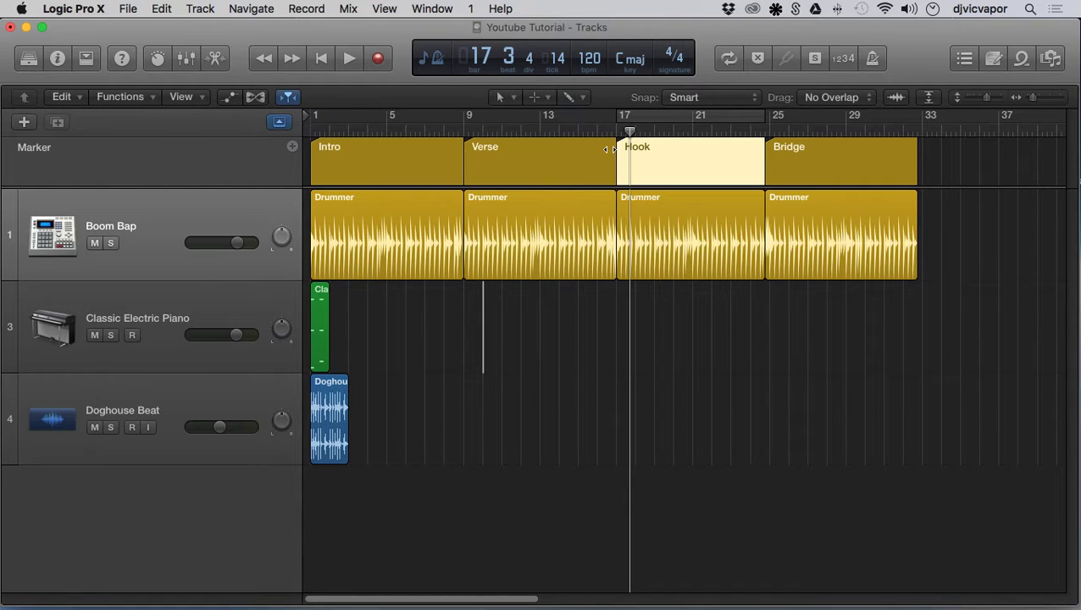
left_click(434, 156)
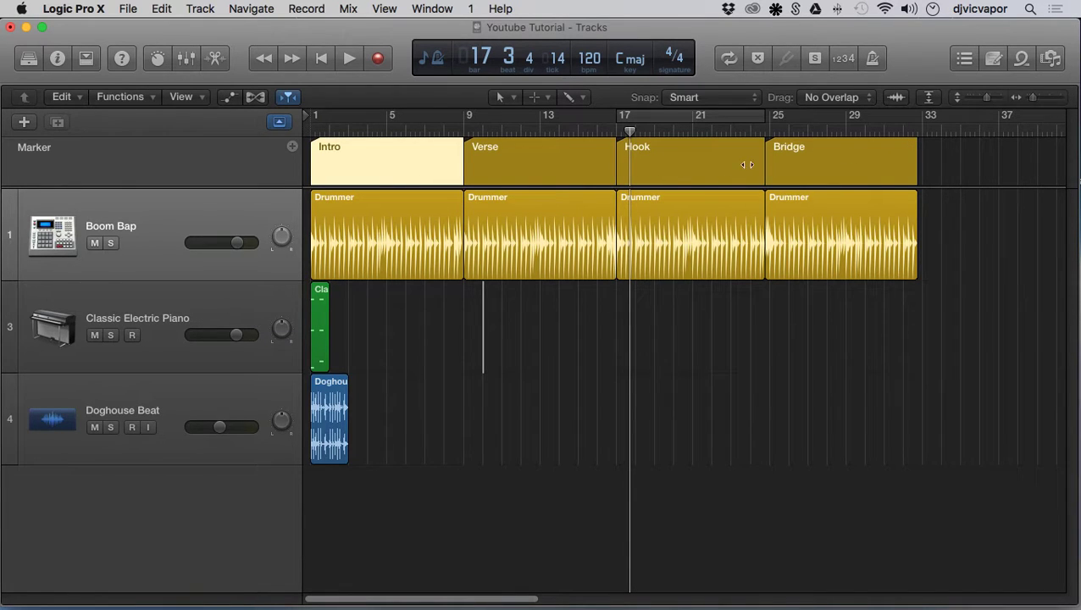
left_click(711, 161)
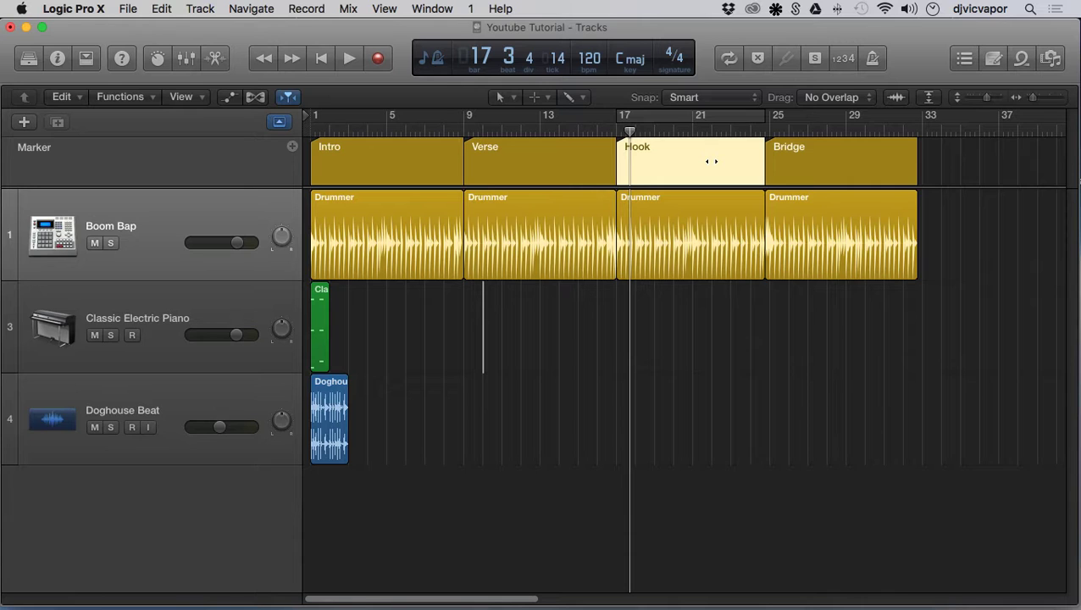
Open the Go to Marker number prompt and cancel it without jumping
key("slash")
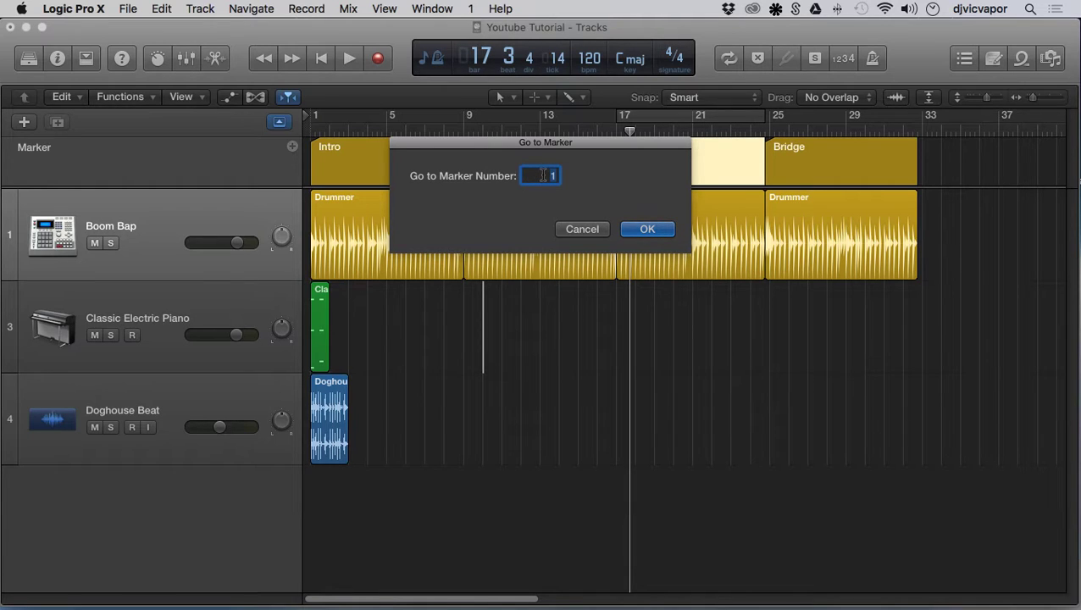
left_click(585, 227)
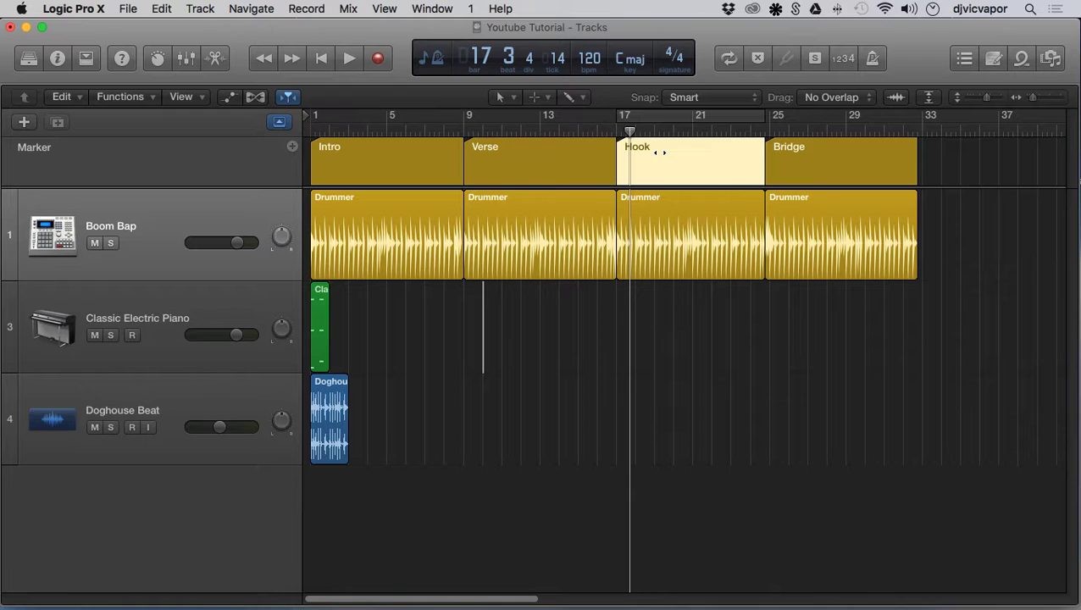
Jump the playhead to marker number 3 and back to marker number 1 using Go to Marker Number
key("slash")
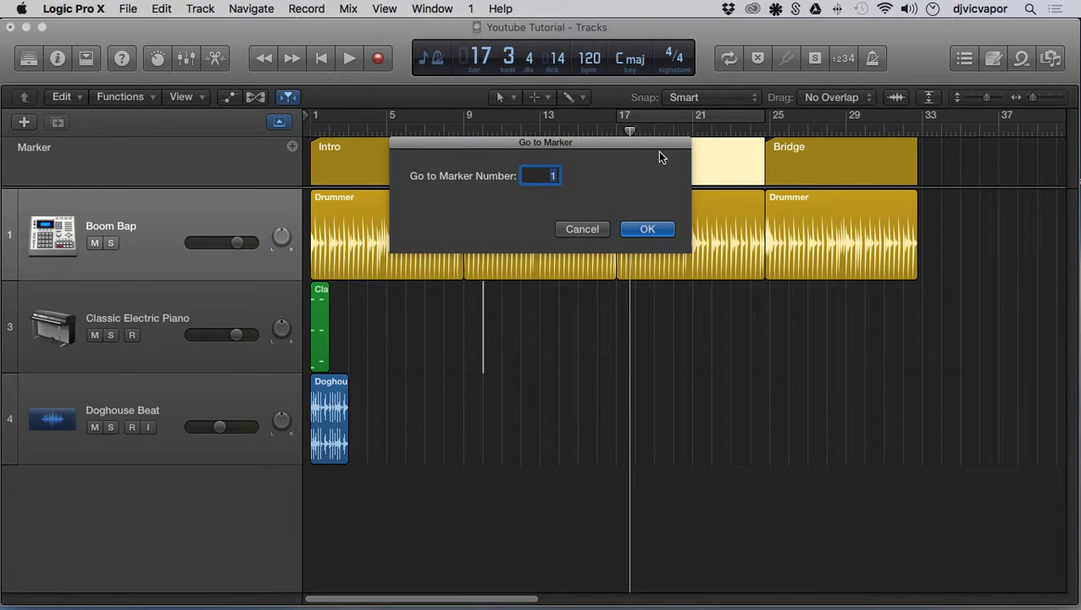
type("3")
left_click(634, 230)
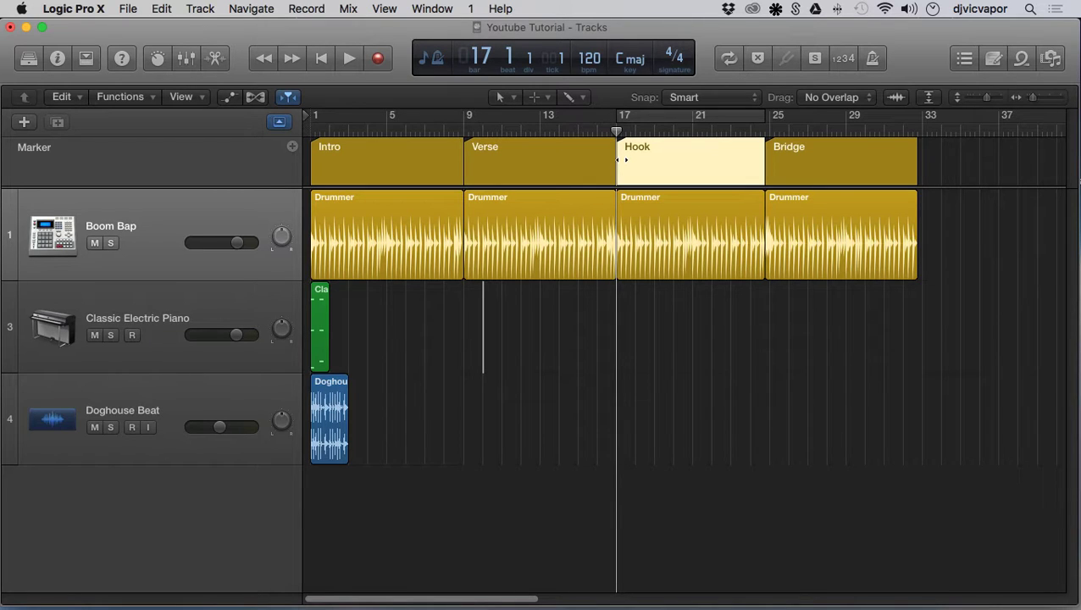
key("slash")
type("1")
key("Return")
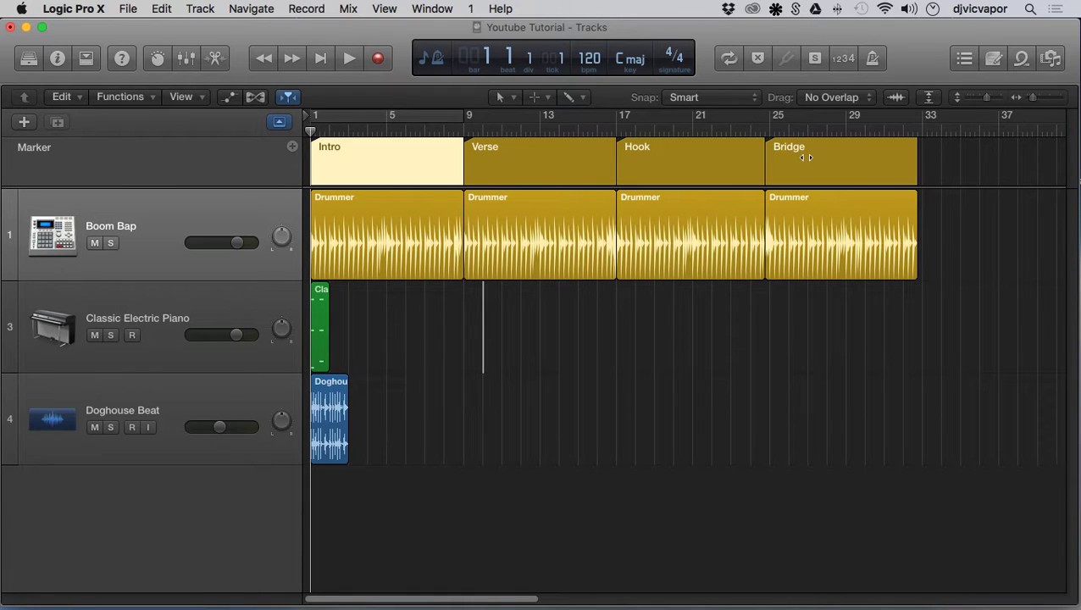
Rename the current marker set to "original set"
left_click(59, 151)
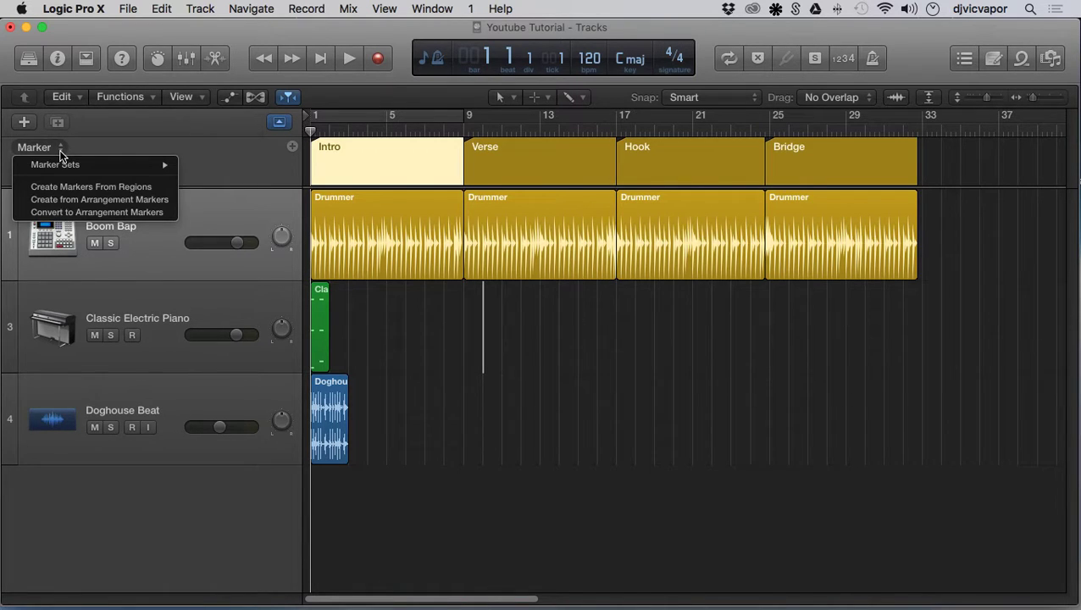
mouse_move(62, 166)
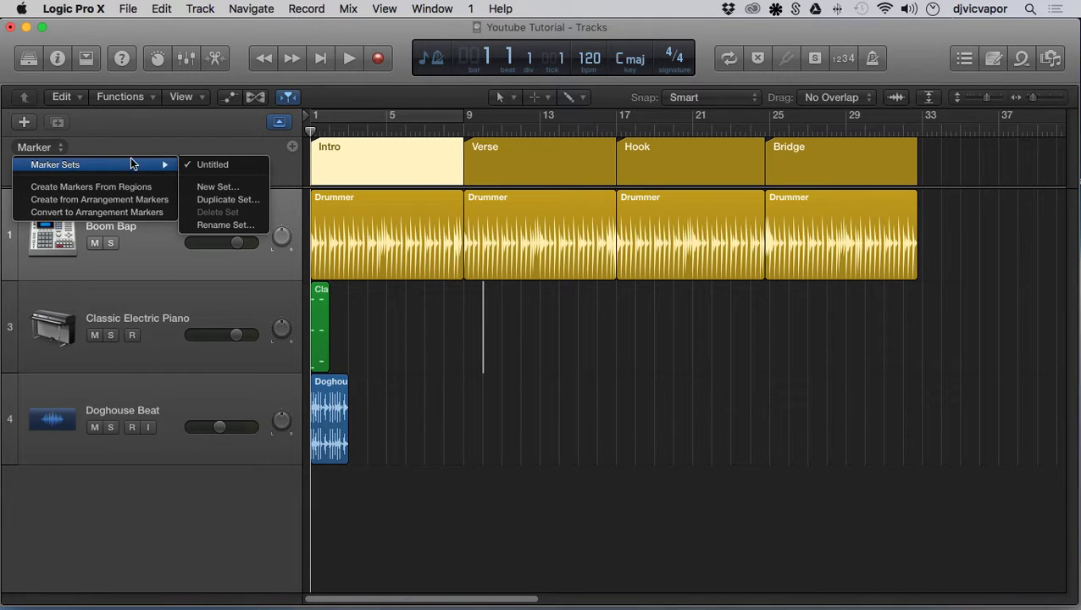
left_click(203, 226)
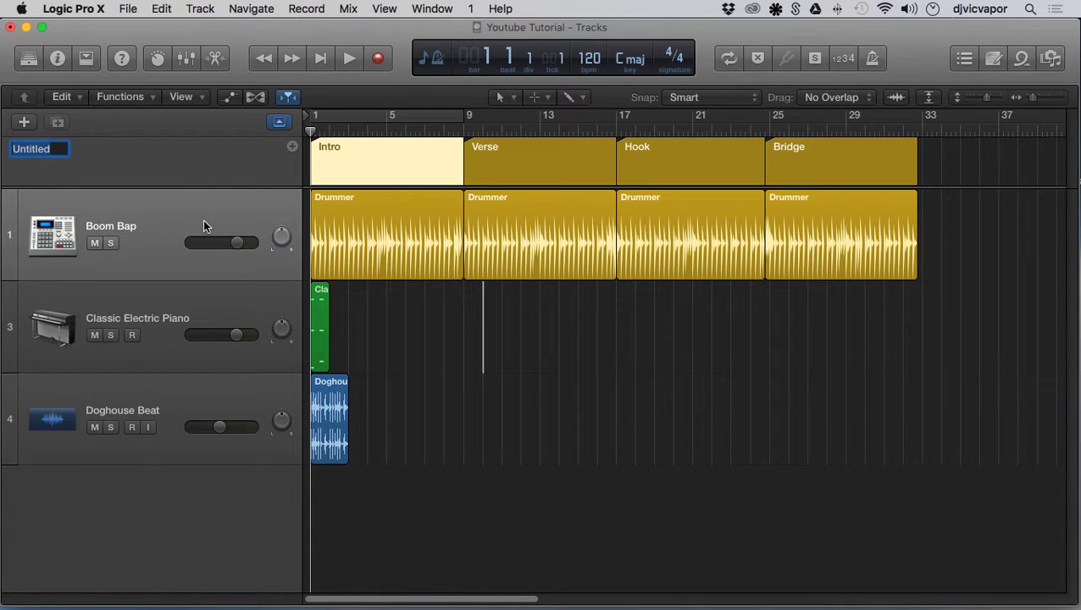
type("original set")
key("Return")
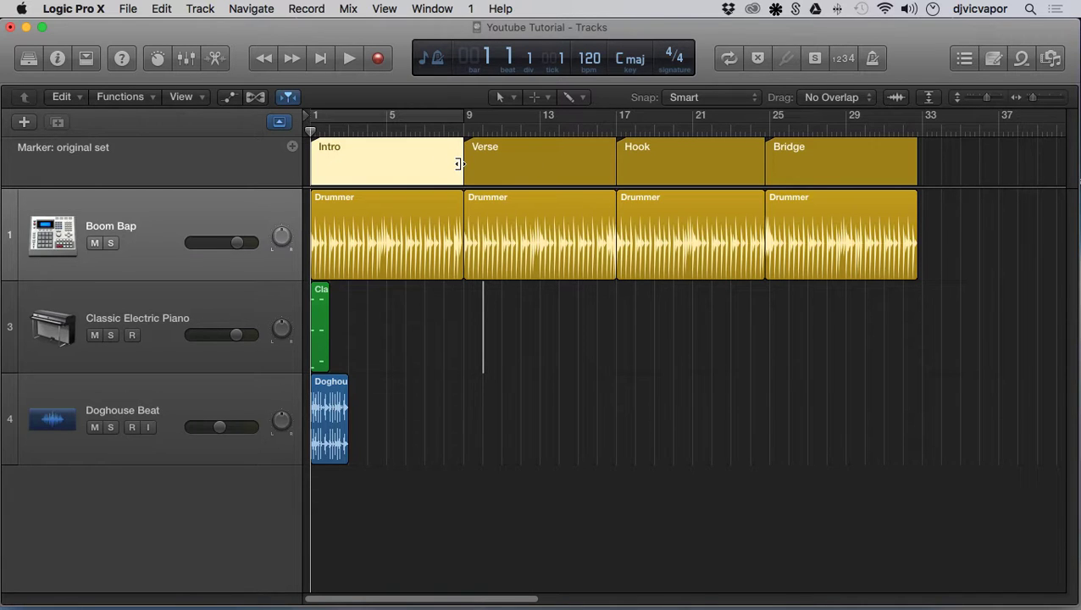
Duplicate the marker set and name the copy "original 2"
left_click(119, 149)
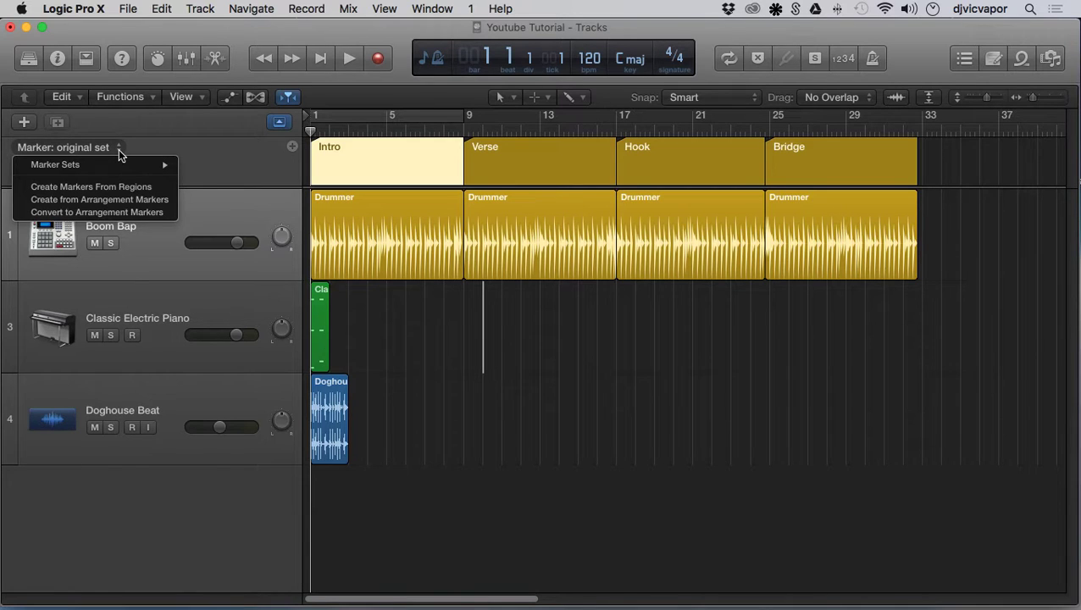
mouse_move(115, 164)
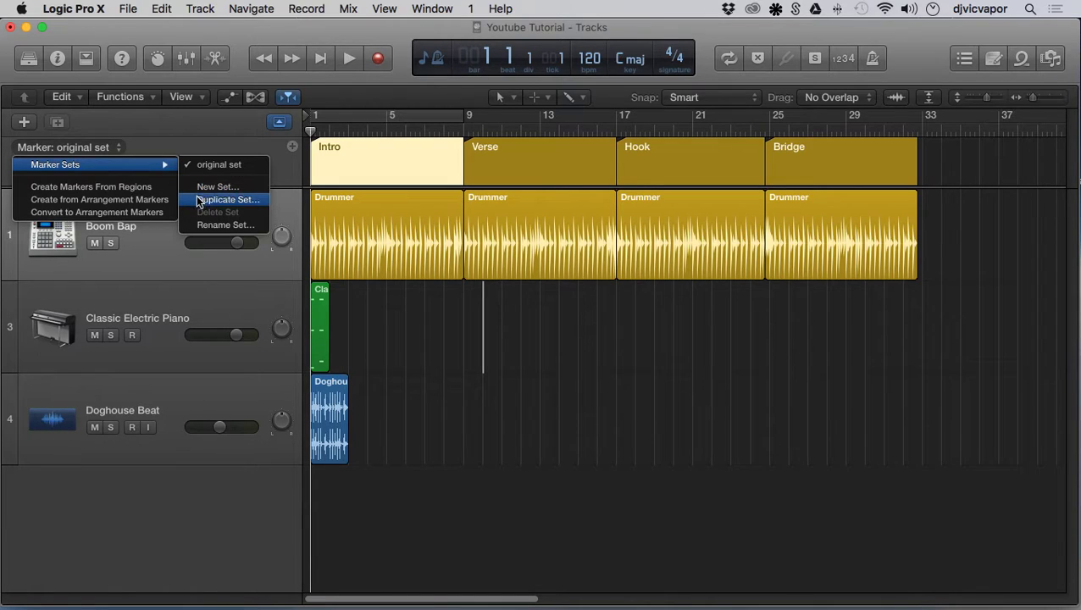
left_click(198, 200)
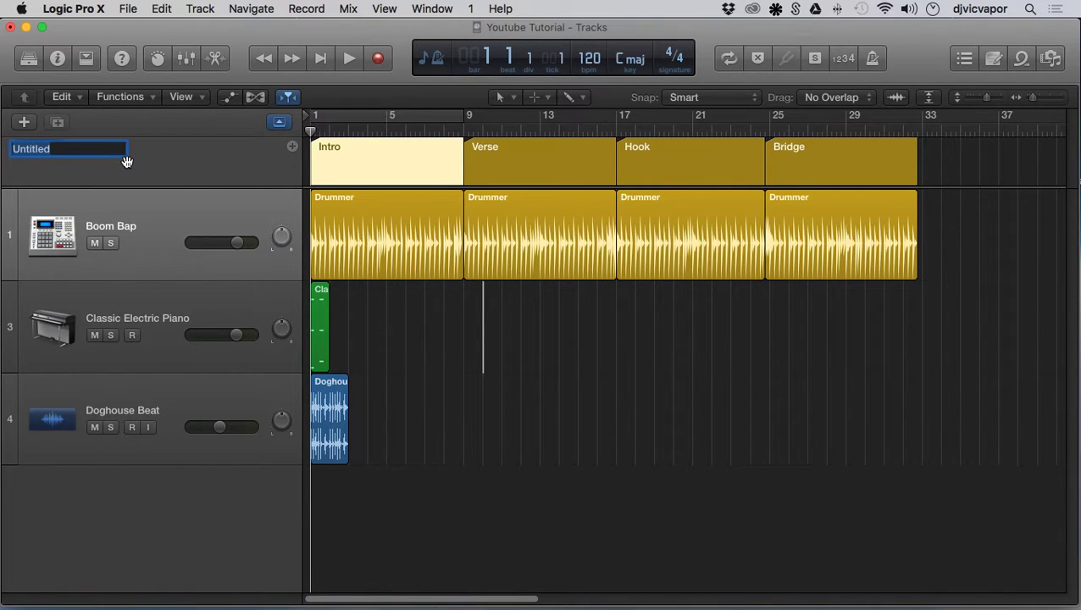
type("original 2")
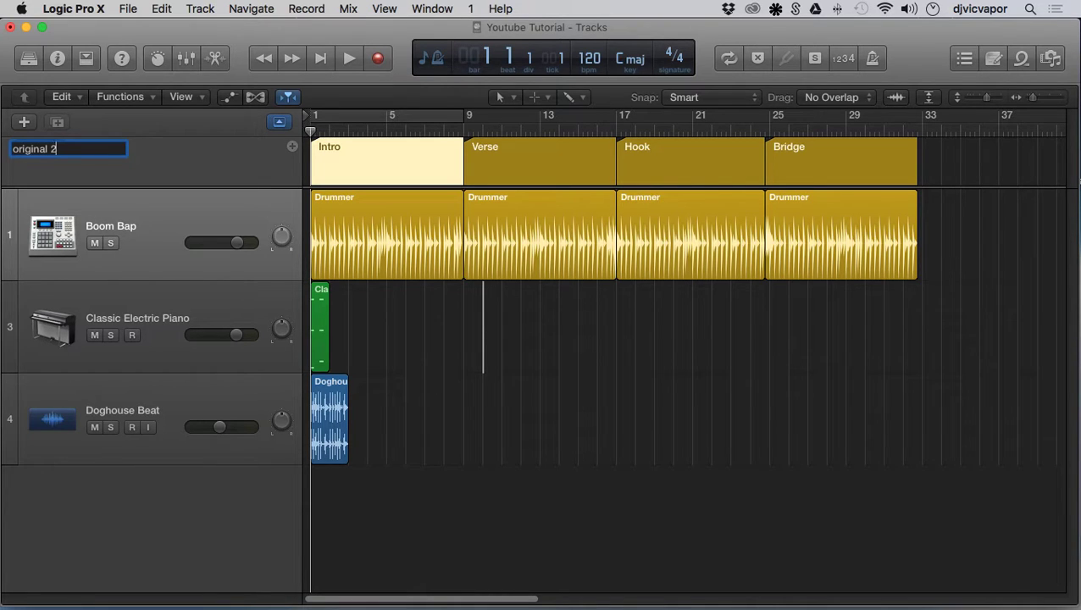
key("Return")
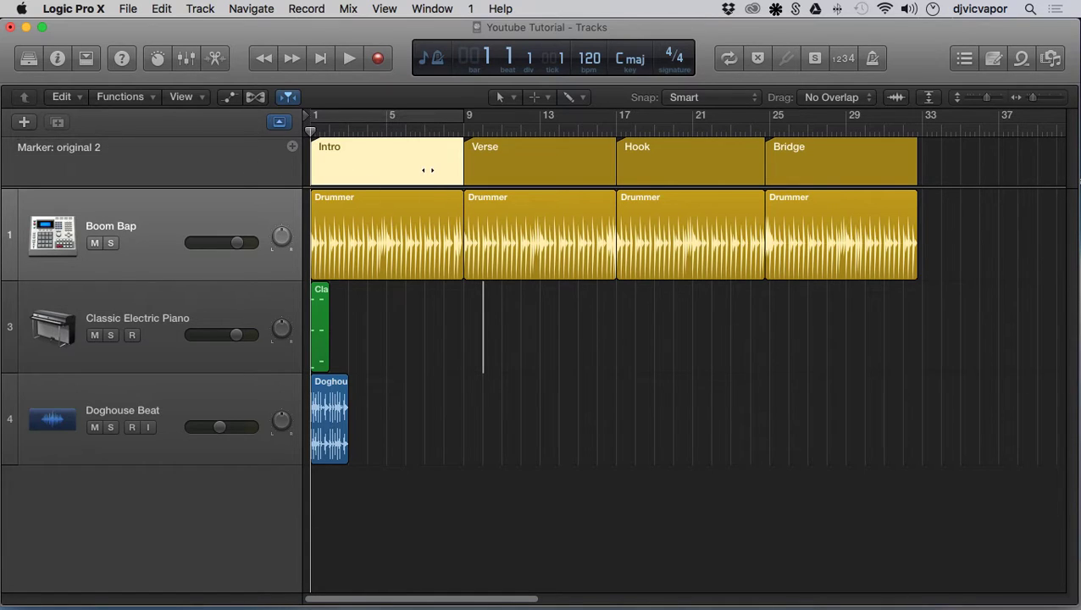
Shorten the Intro marker to end around bar 6 beat 3 and create a new marker in the gap before the Verse
left_click_drag(463, 161, 416, 163)
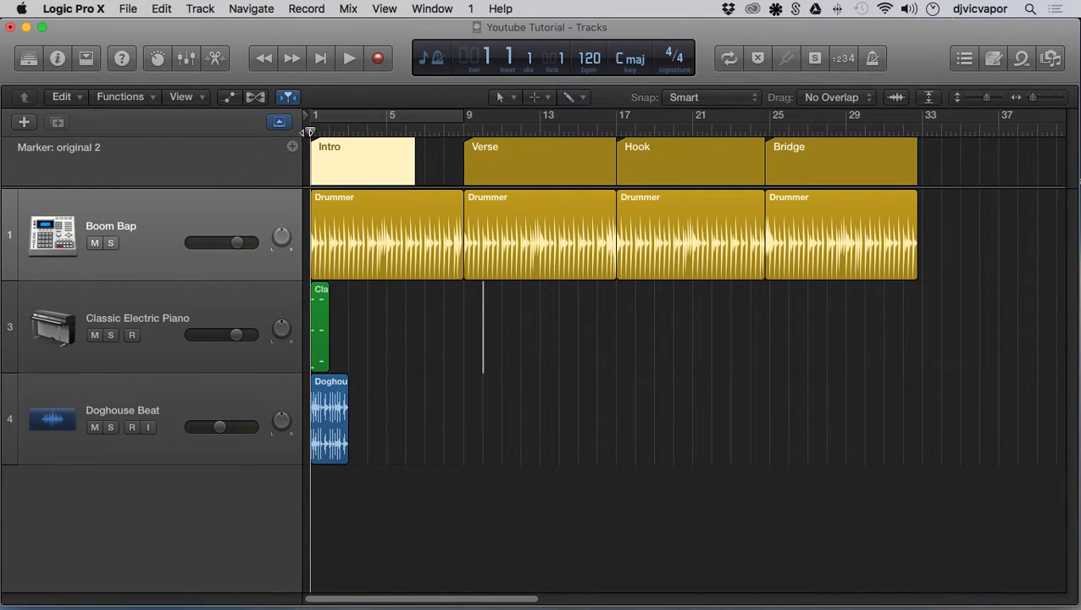
left_click_drag(311, 131, 415, 134)
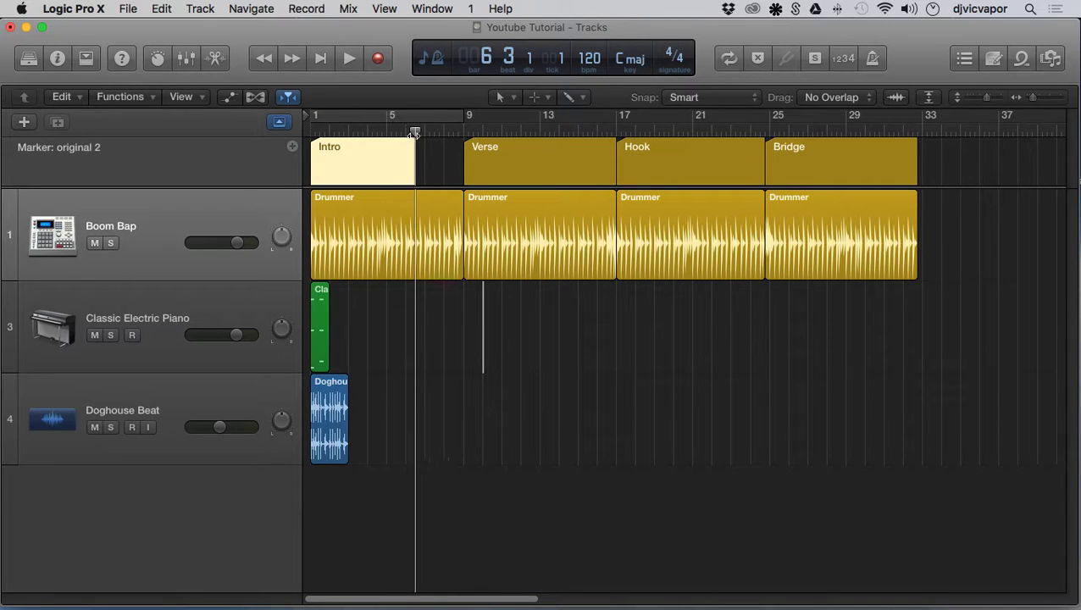
left_click(293, 147)
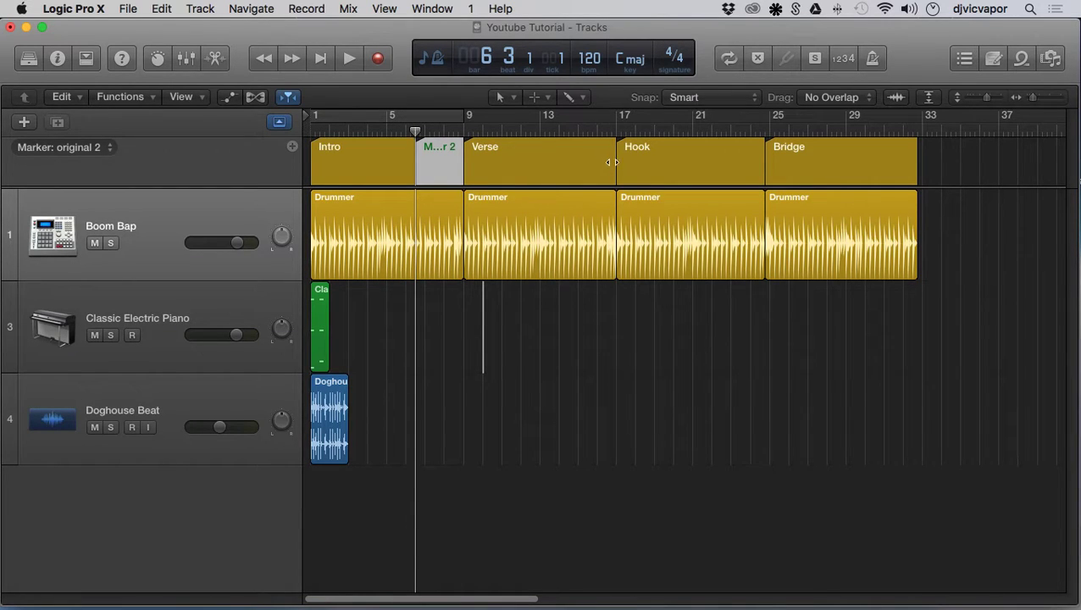
Shorten the Verse marker to end around bar 13 beat 2 and create a new marker in the gap before the Hook
left_click_drag(612, 162, 547, 162)
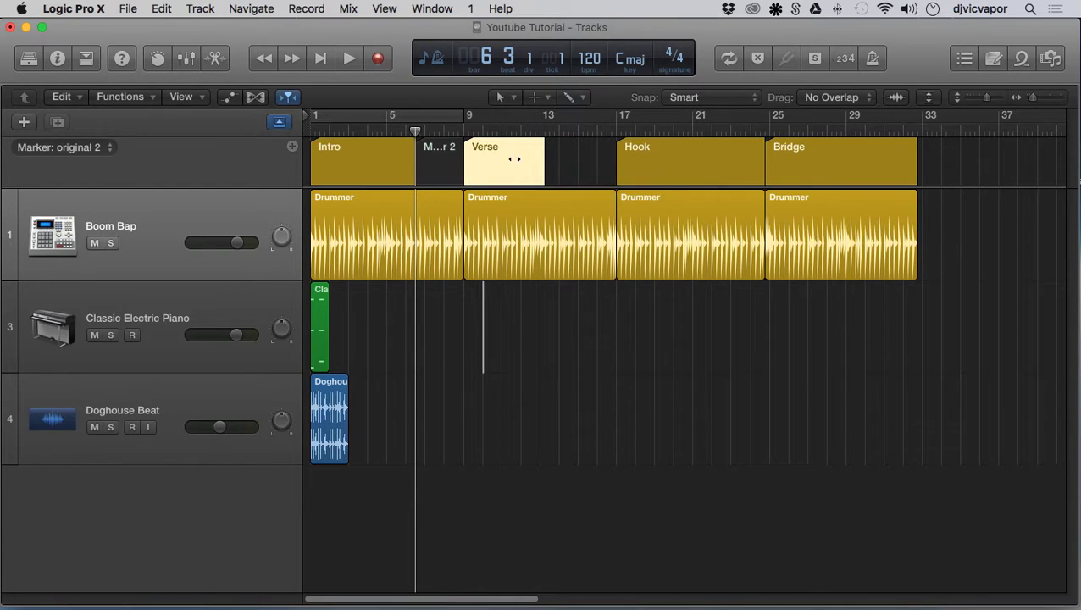
left_click_drag(416, 133, 546, 133)
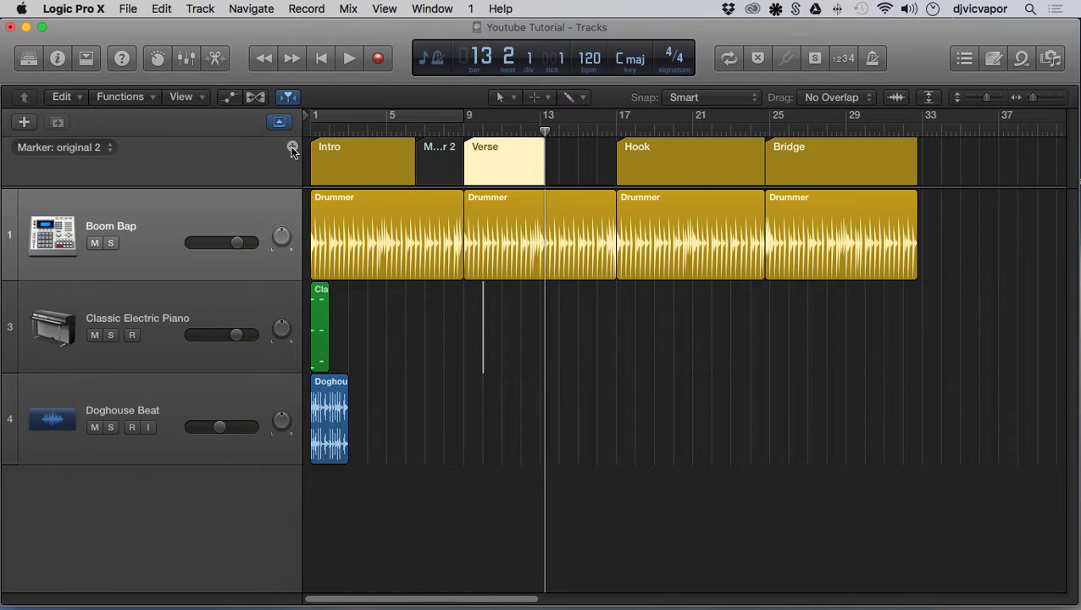
left_click(291, 146)
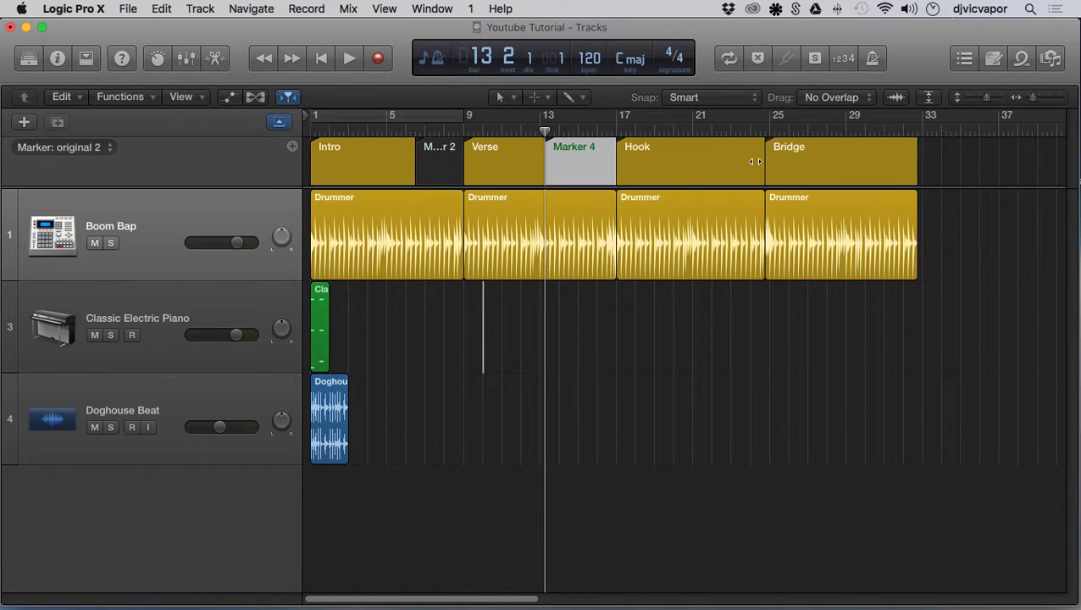
Shorten the Hook marker to end at about bar 21 and switch the marker track back to the "original set" marker set
left_click_drag(756, 162, 702, 161)
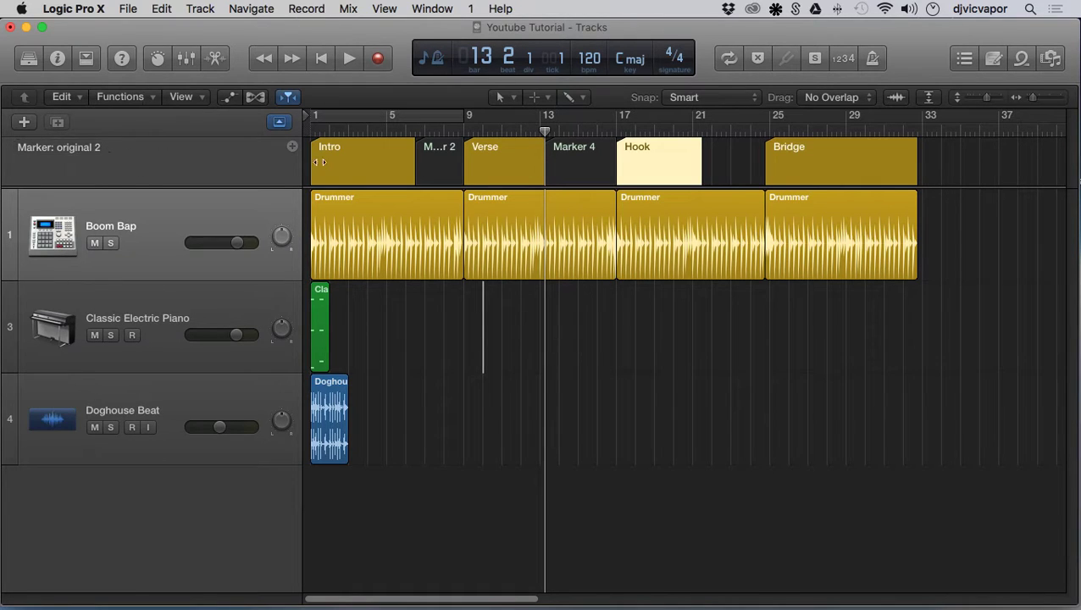
left_click(108, 150)
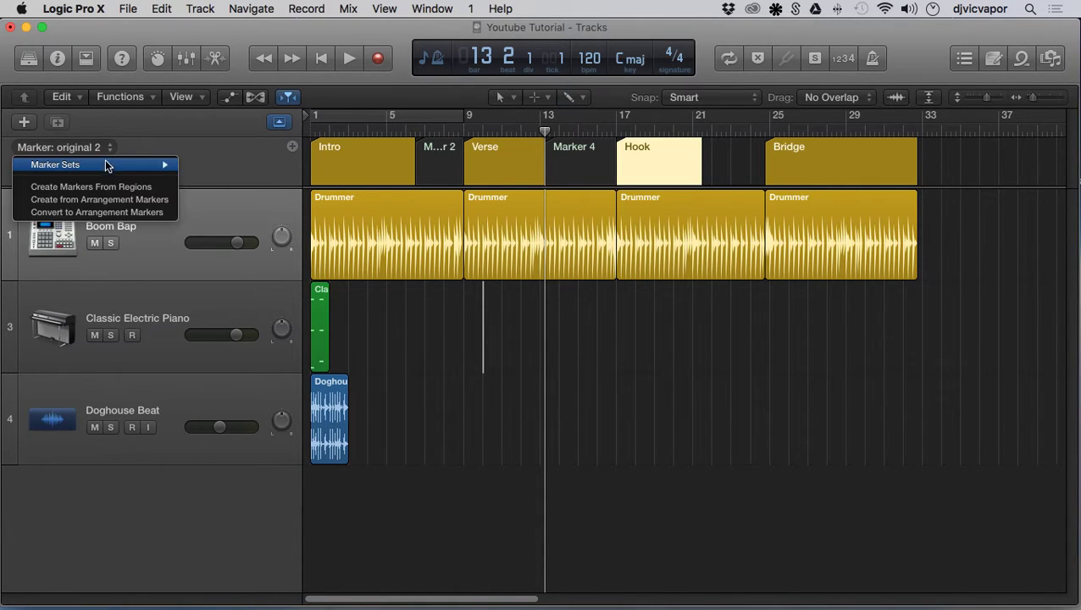
mouse_move(105, 159)
left_click(213, 164)
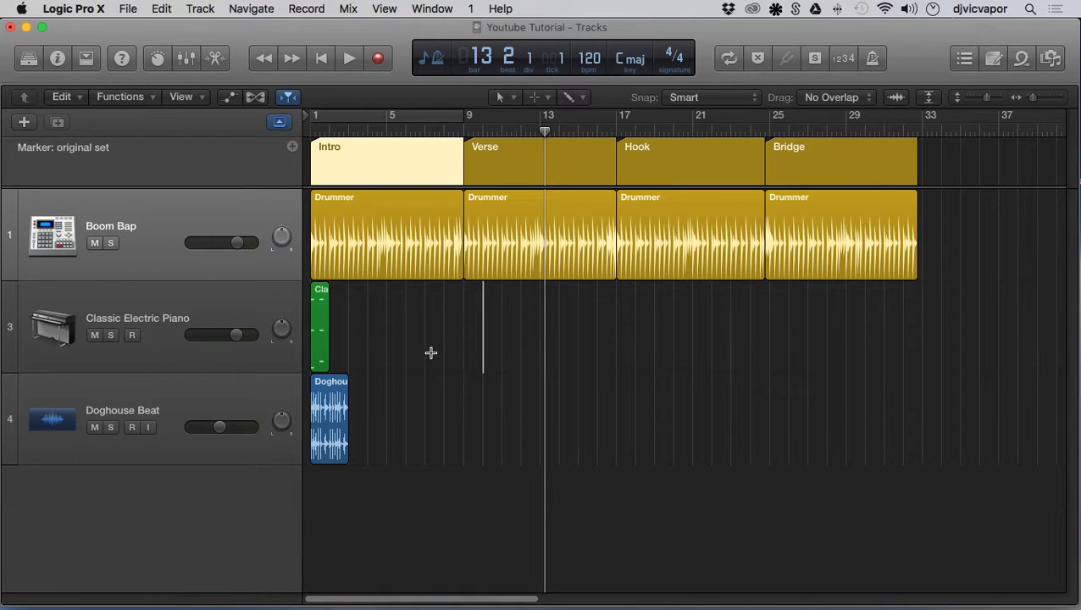
Select all markers and regions in the arrangement and open the bounce settings for the project
key("super+a")
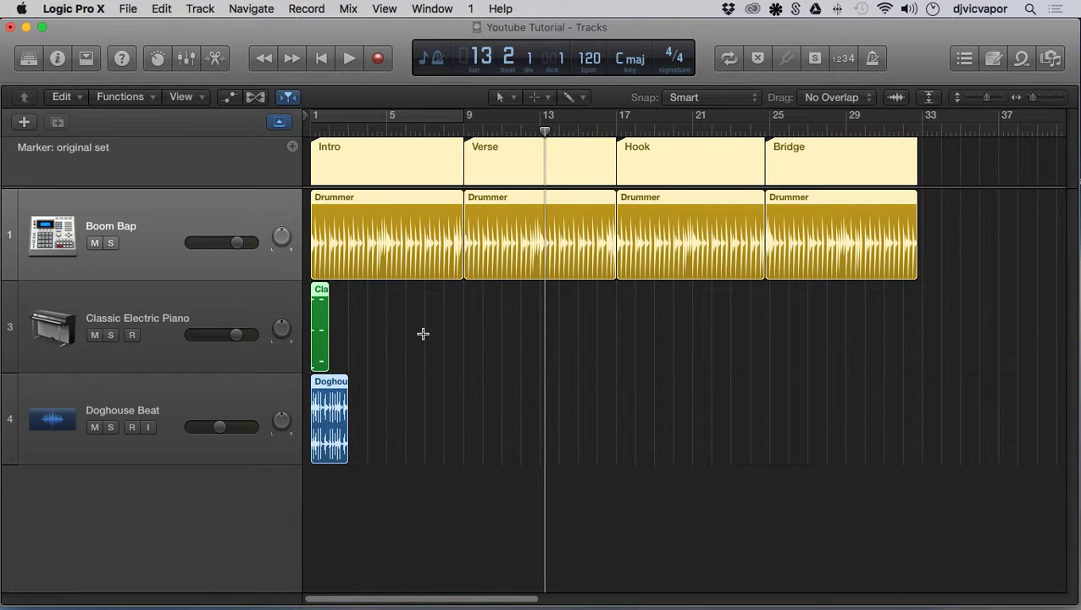
key("super+b")
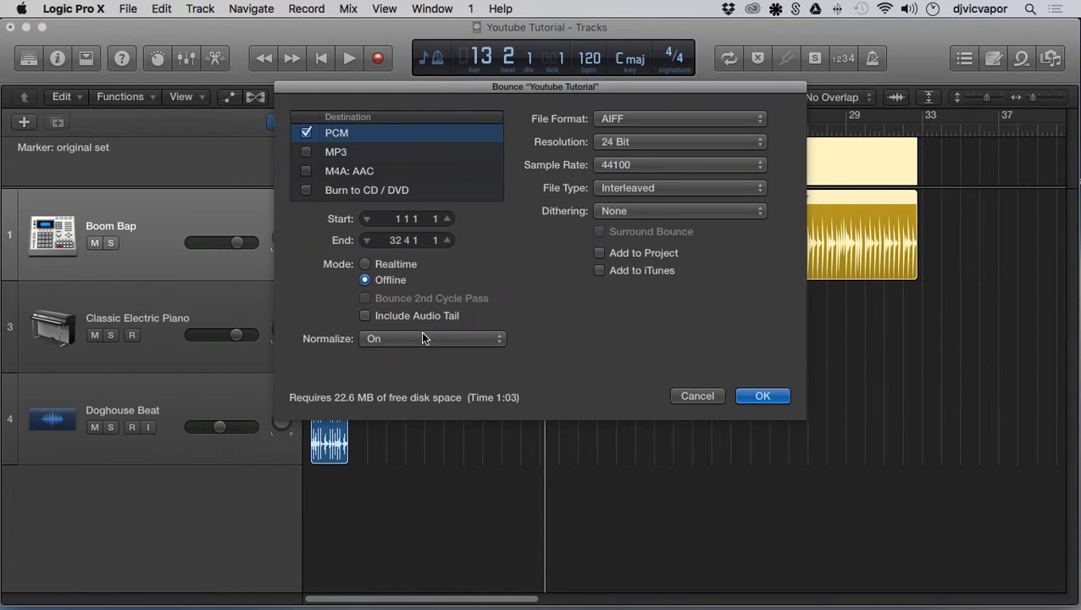
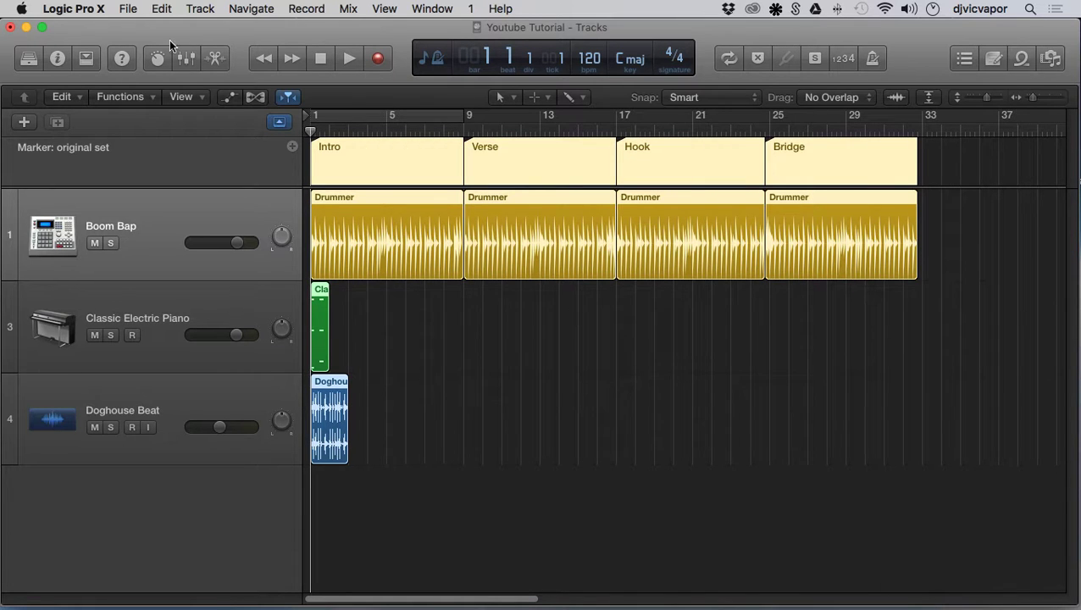
Create a new project with one audio track while keeping the current project open
left_click(126, 10)
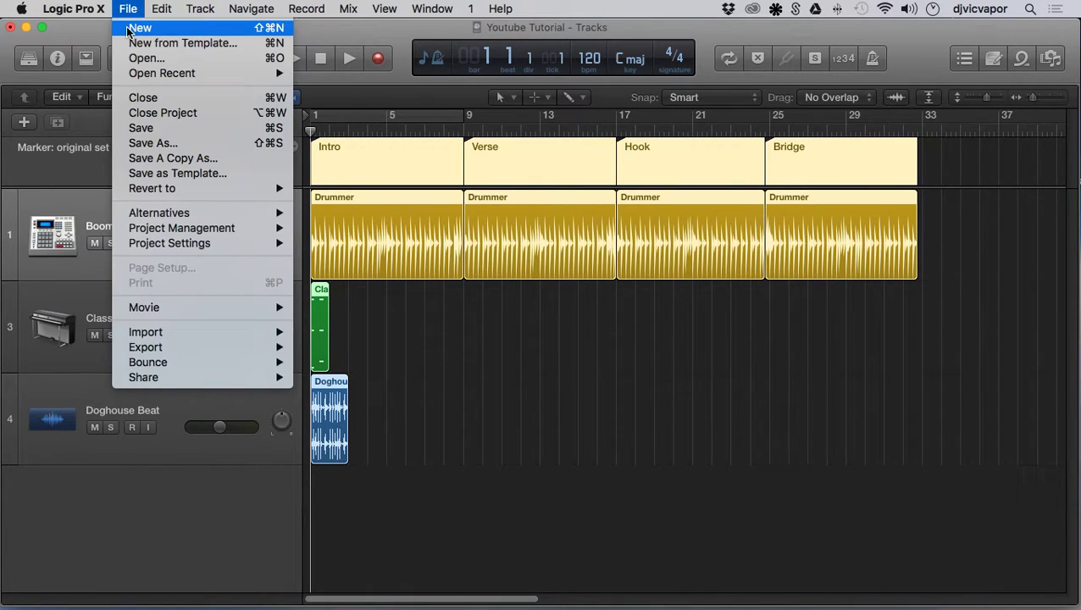
left_click(127, 32)
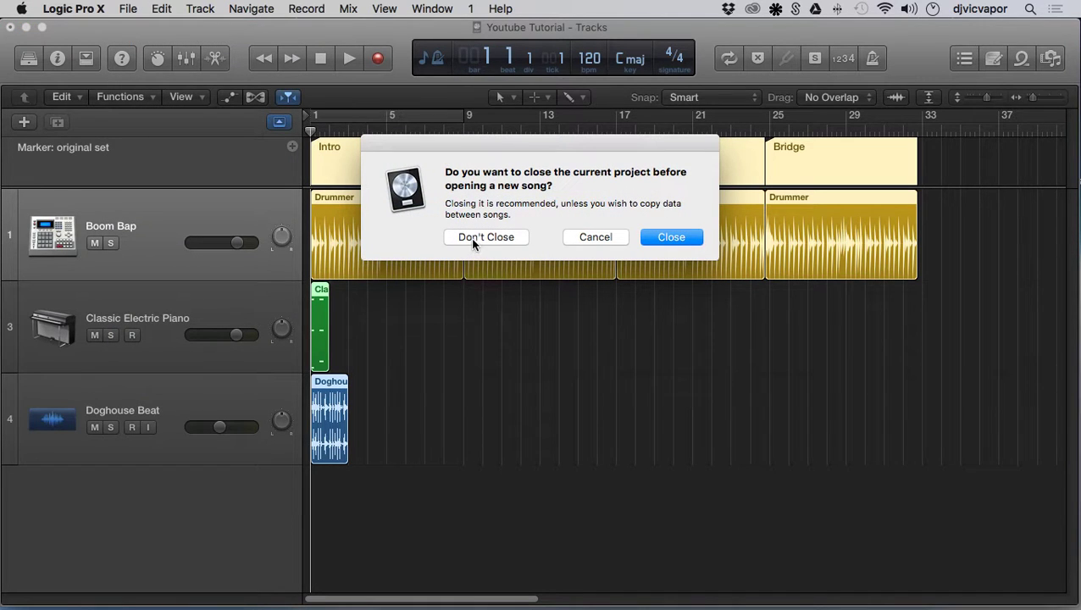
left_click(473, 242)
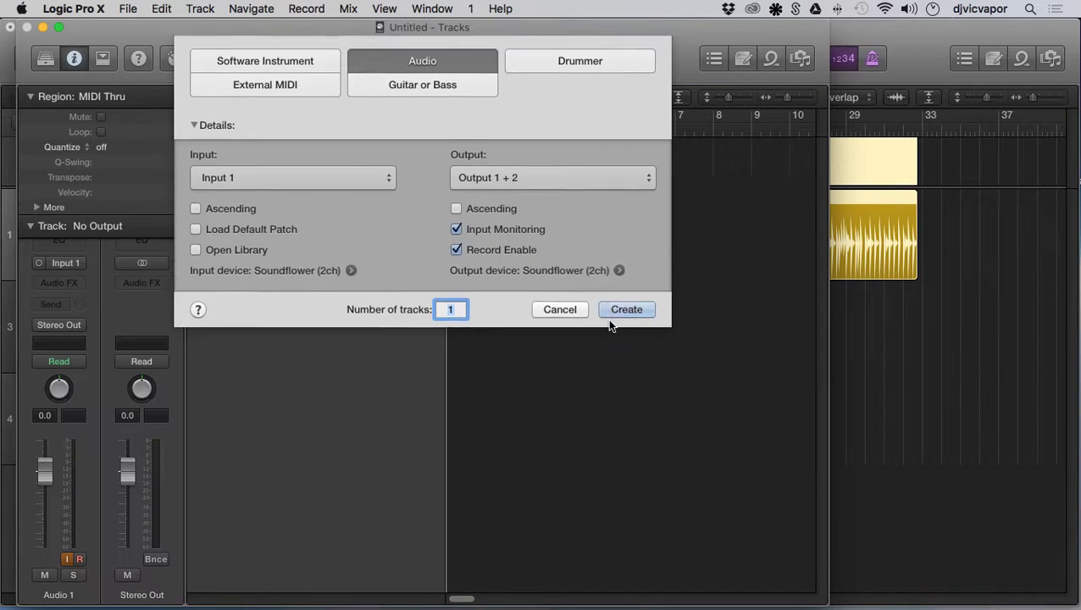
left_click(609, 319)
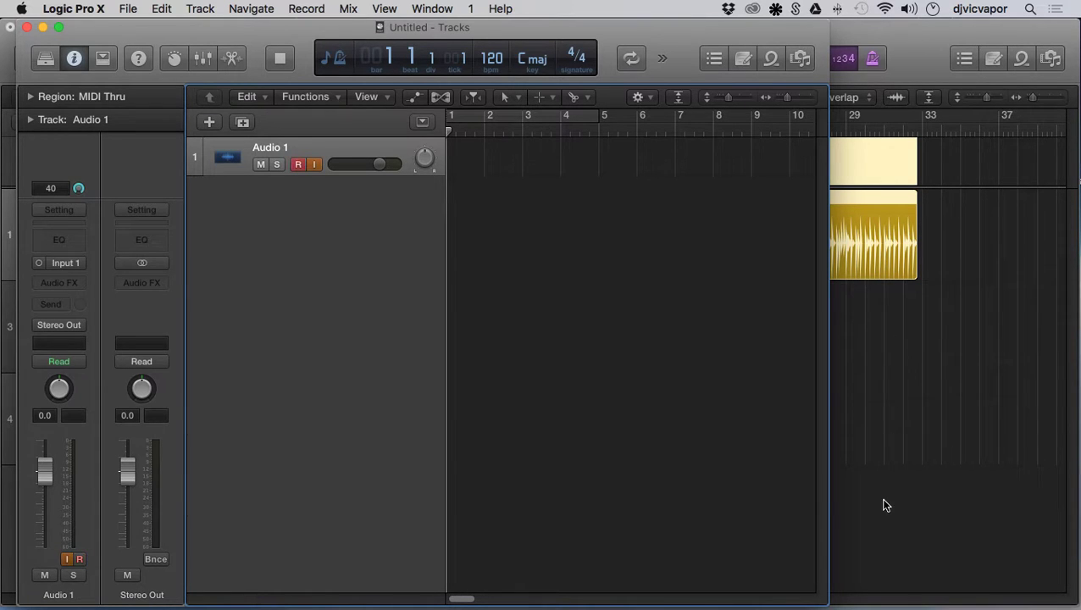
Widen the new project's window, minimize the Youtube Tutorial project window, and shift the new window to uncover the desktop files
left_click_drag(829, 602, 1078, 603)
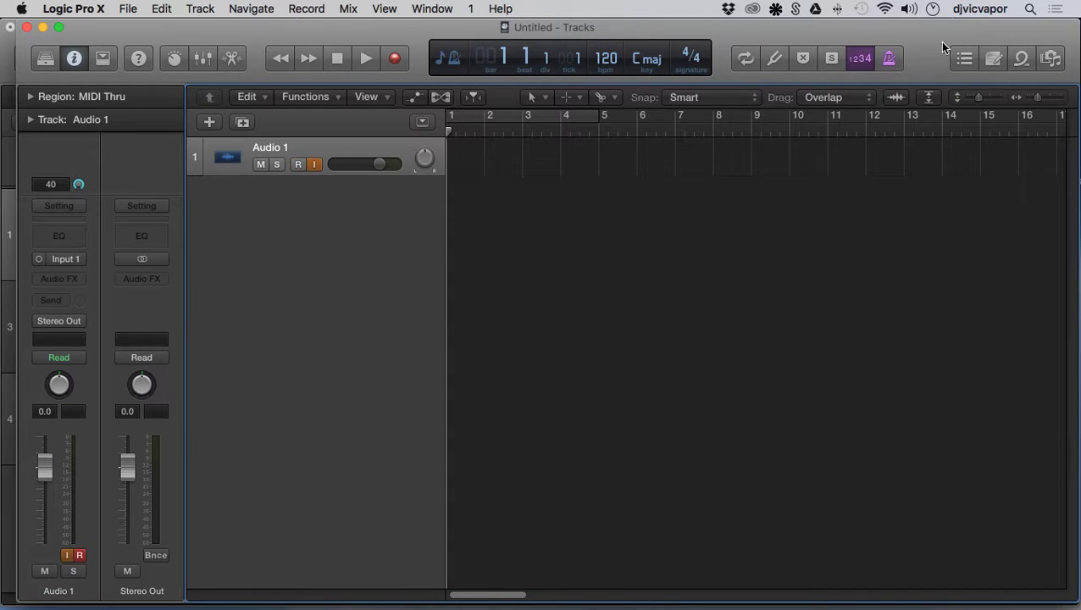
left_click_drag(937, 38, 829, 35)
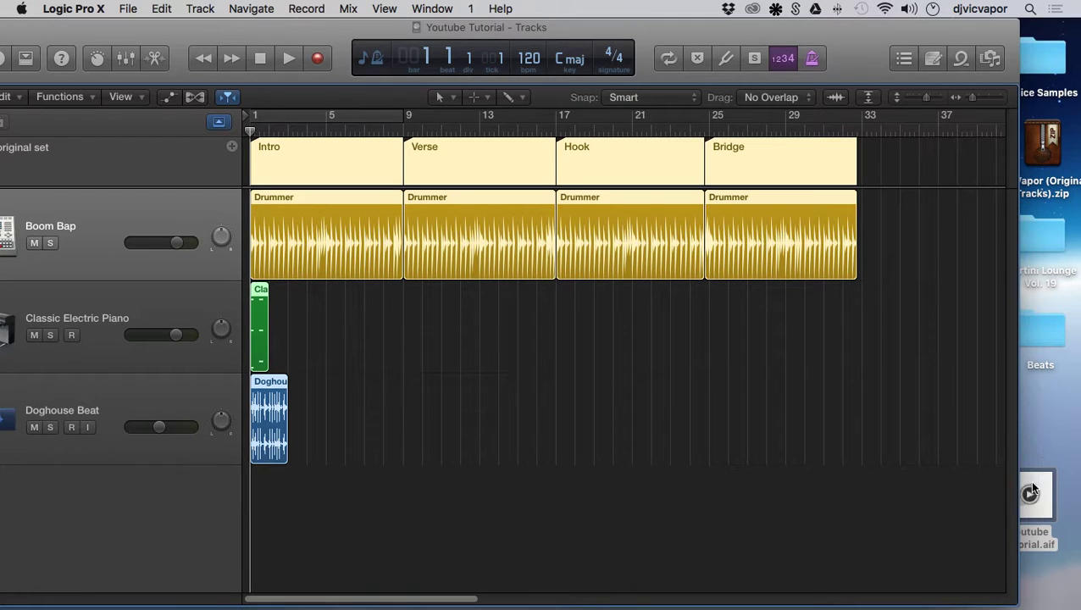
left_click_drag(107, 34, 241, 23)
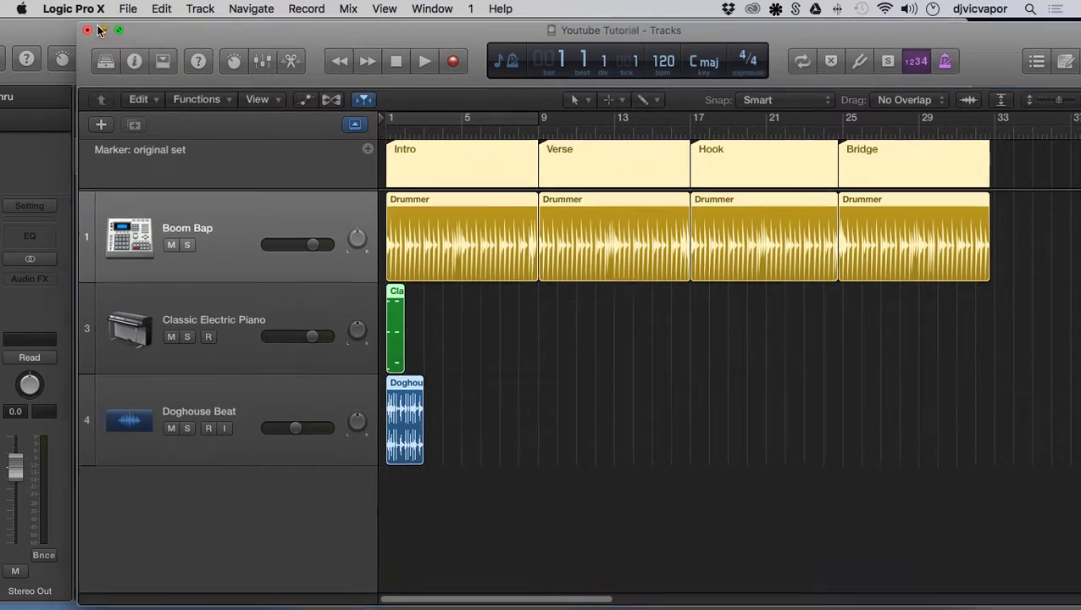
left_click(100, 30)
left_click_drag(140, 28, 187, 27)
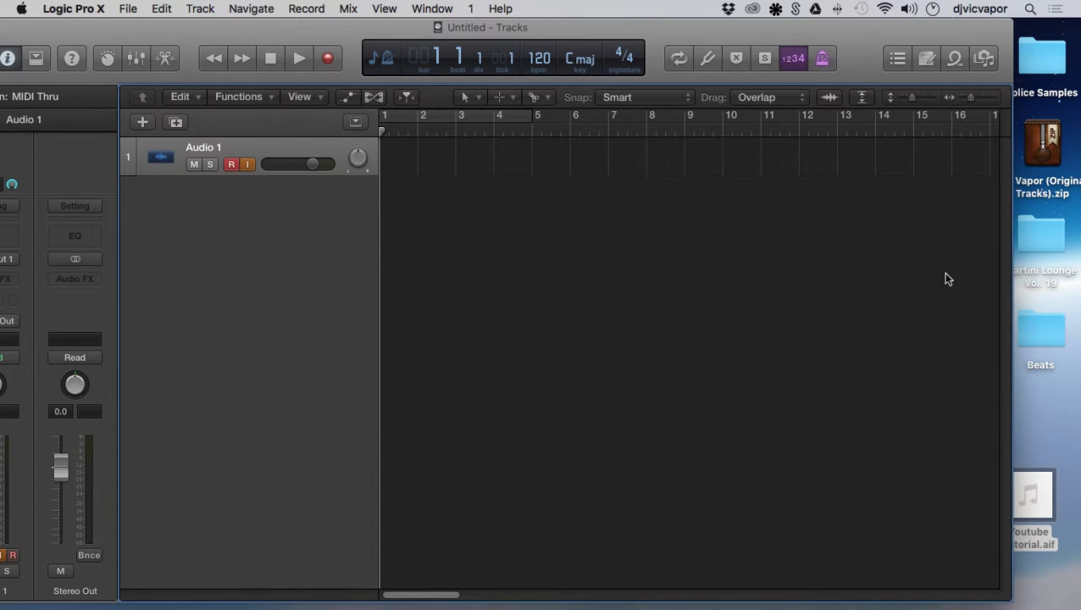
left_click_drag(955, 36, 846, 34)
Place the desktop file Youtube Tutorial 2.aif on the audio track at bar 1, importing both its tempo information and its markers
left_click(916, 57)
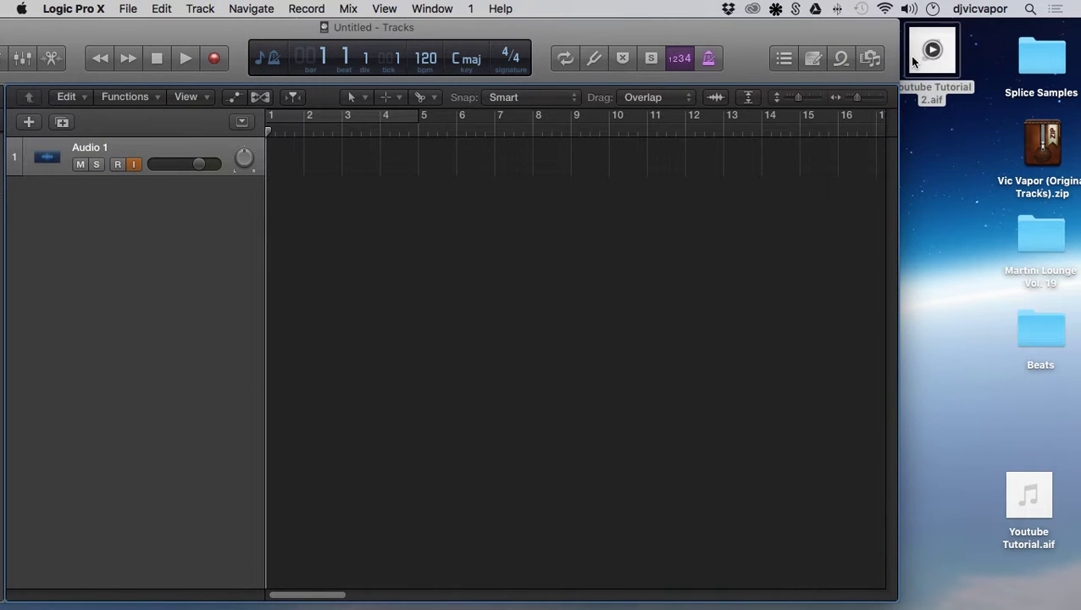
left_click_drag(913, 62, 275, 165)
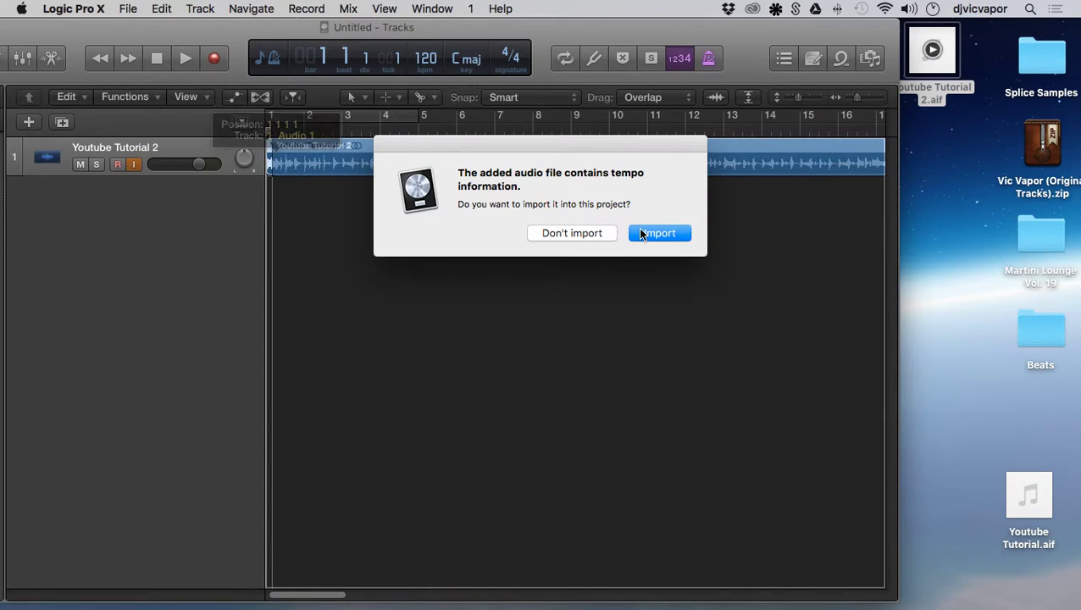
left_click(659, 233)
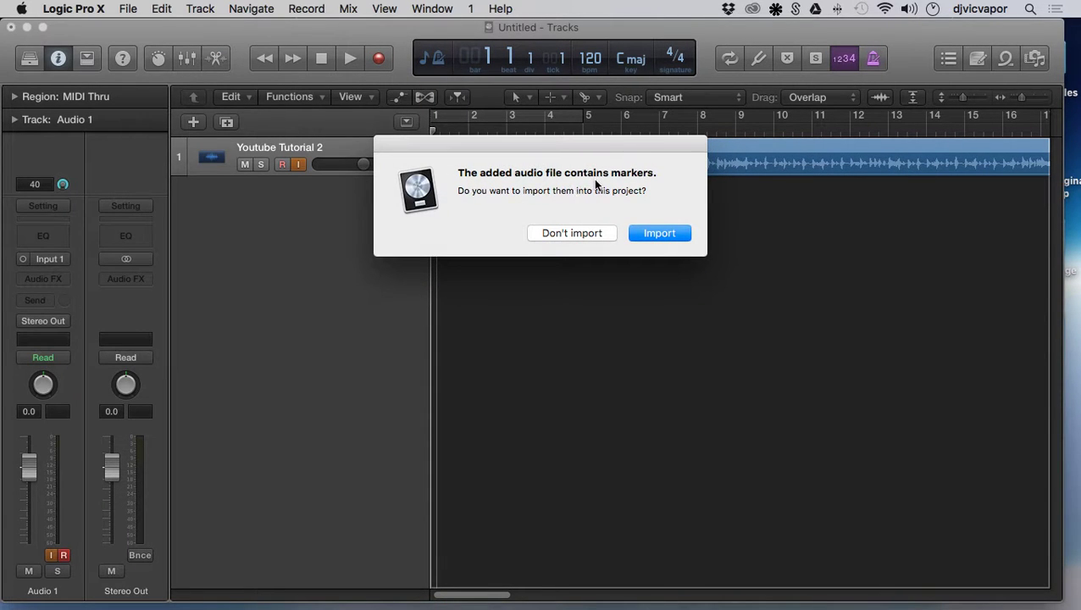
left_click(655, 237)
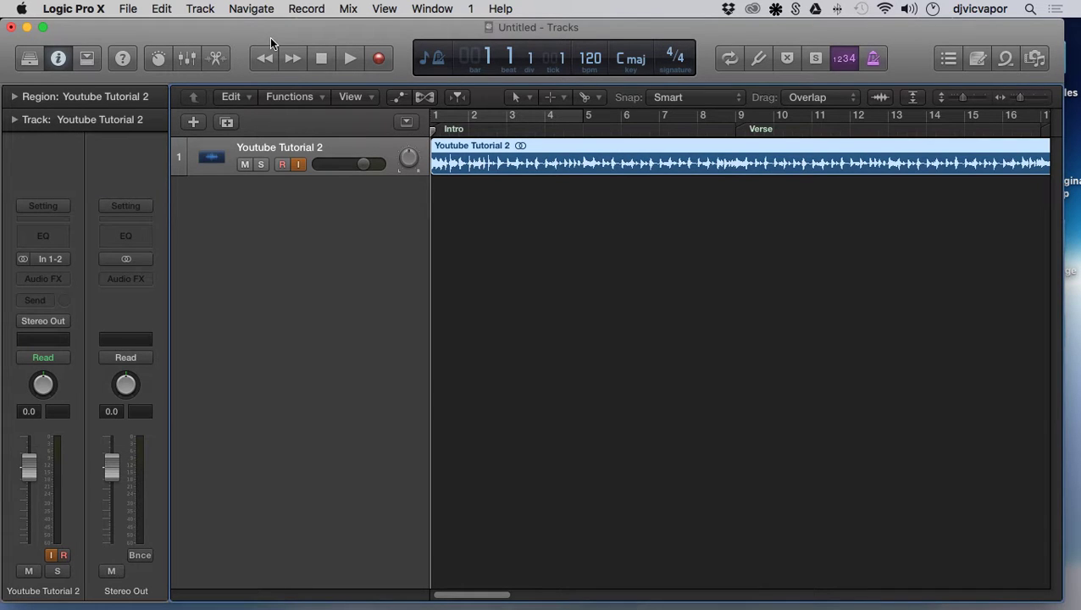
Move the playhead marker by marker back and forth between the imported Intro, Verse, Hook and Bridge markers, ending at Intro
left_click_drag(271, 42, 283, 41)
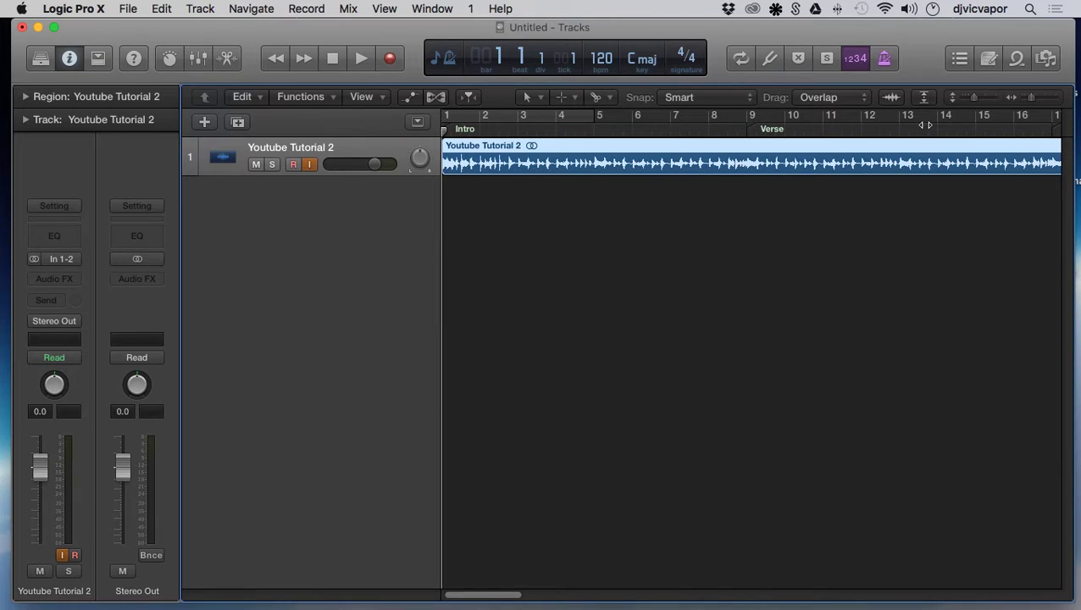
left_click_drag(1030, 98, 1026, 100)
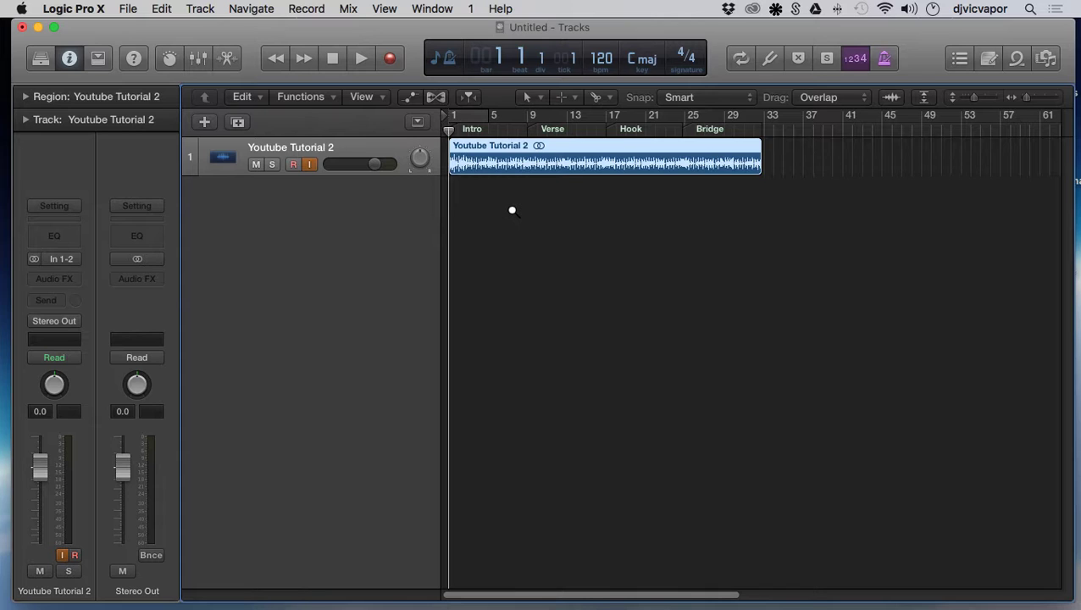
key("shift+period")
key("shift+period")
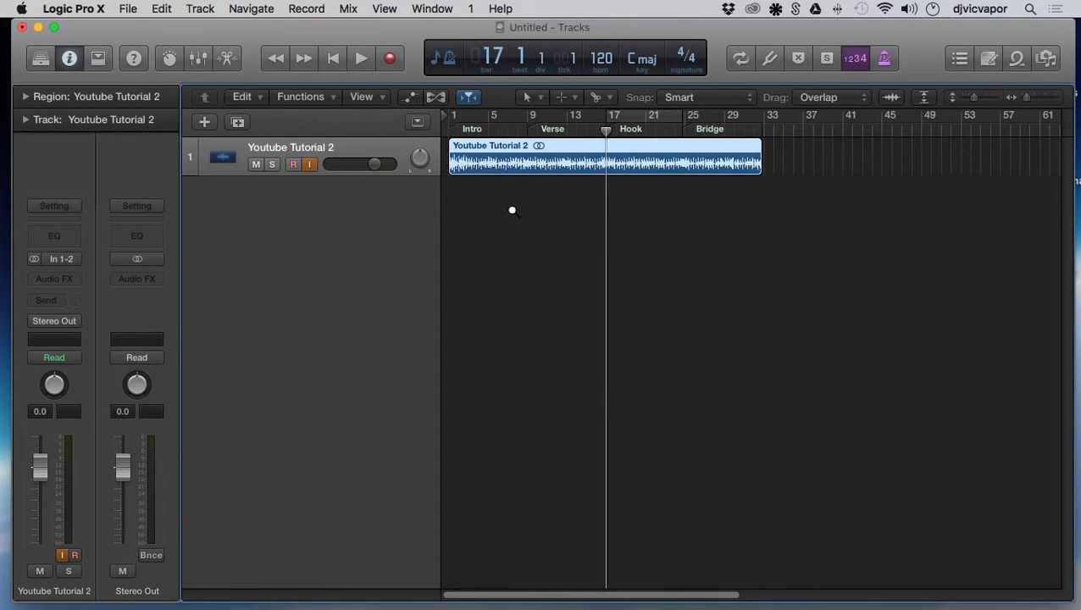
key("shift+period")
key("shift+comma")
key("shift+comma")
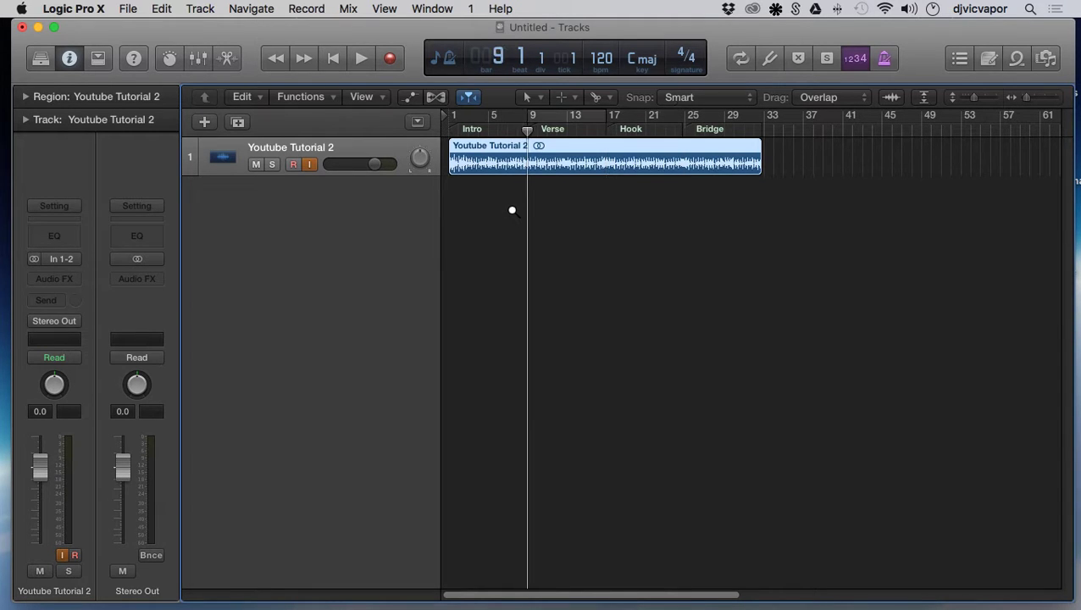
key("shift+period")
key("shift+period")
key("shift+comma")
key("shift+comma")
key("shift+comma")
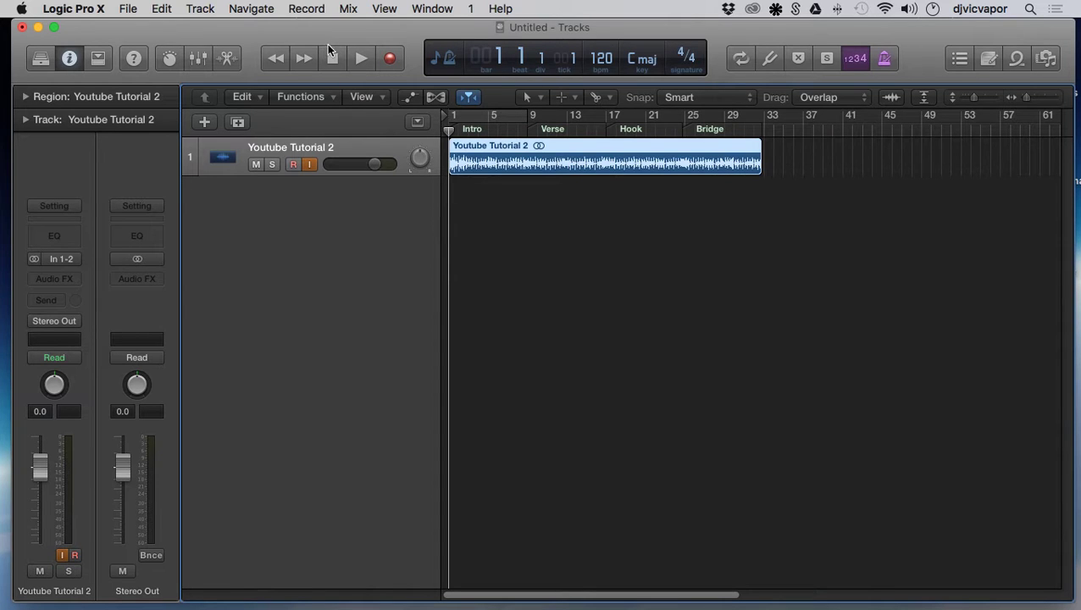
left_click_drag(321, 36, 325, 35)
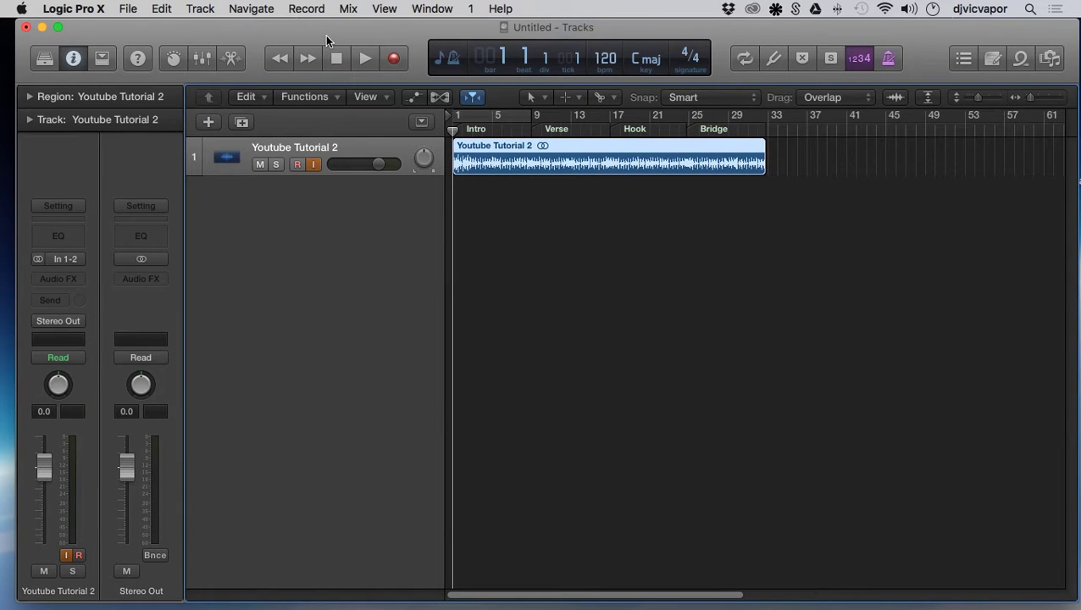